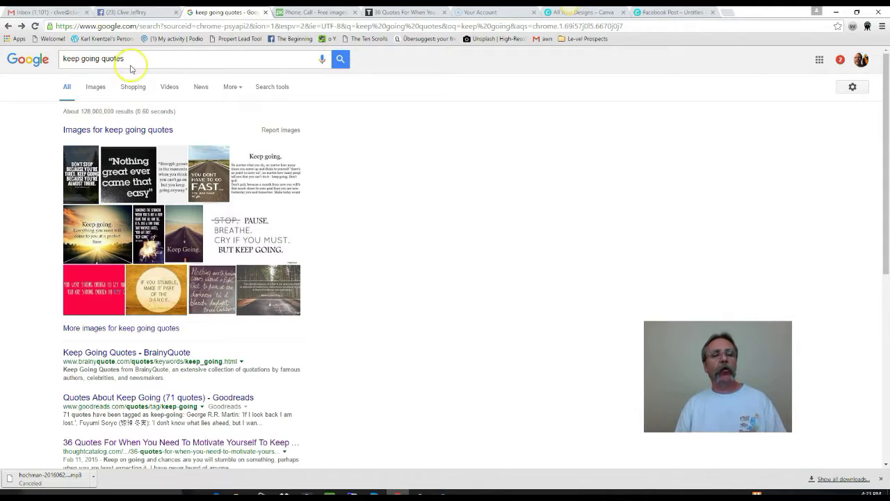
# Step: Scroll the 'keep going quotes' results past BrainyQuote and Goodreads to the Thought Catalog list
pyautogui.scroll(-2, 204, 252)
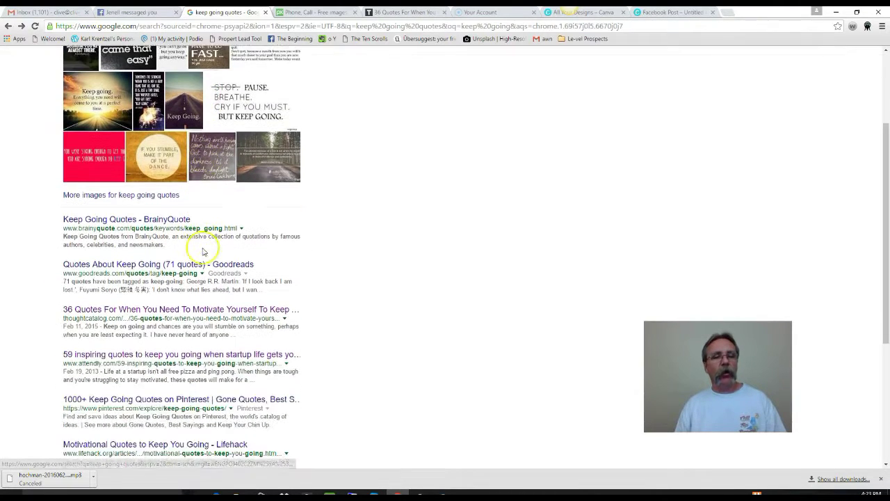
pyautogui.scroll(-1, 204, 252)
pyautogui.scroll(-2, 195, 261)
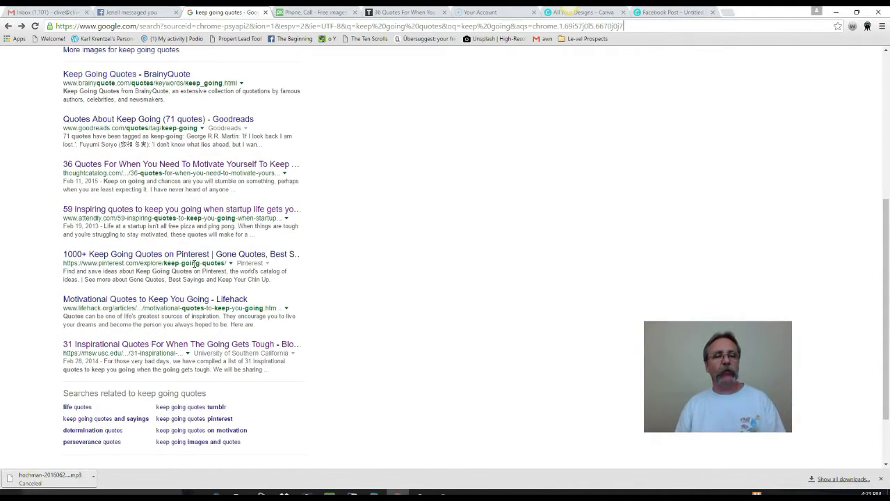
pyautogui.scroll(2, 194, 263)
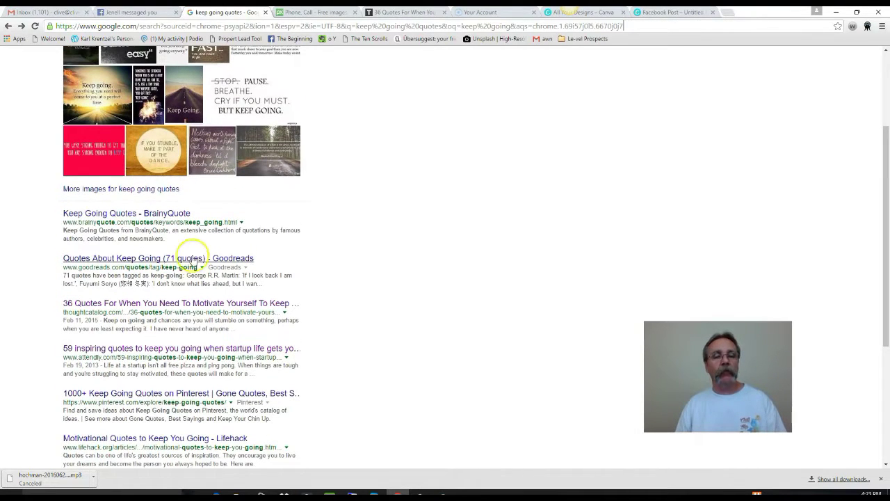
pyautogui.scroll(-1, 189, 255)
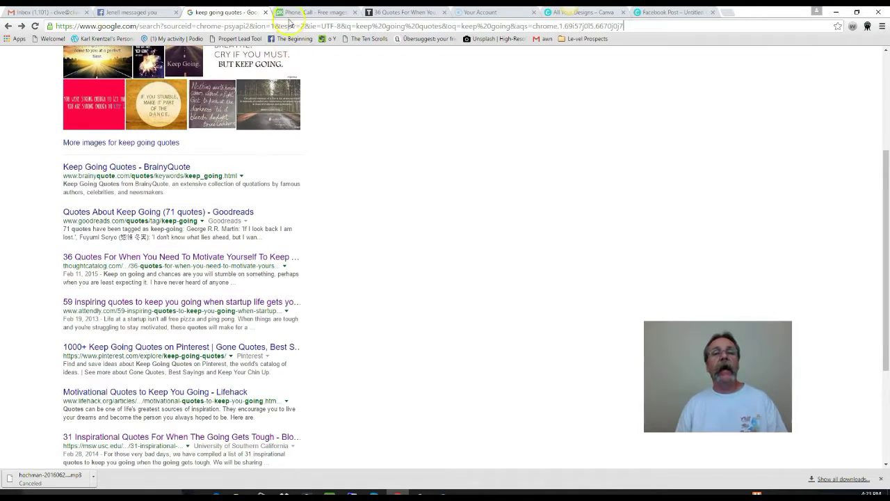
# Step: Open Thought Catalog's '36 Quotes' article and scroll to the Michael J. Fox phone-call quote
pyautogui.click(292, 15)
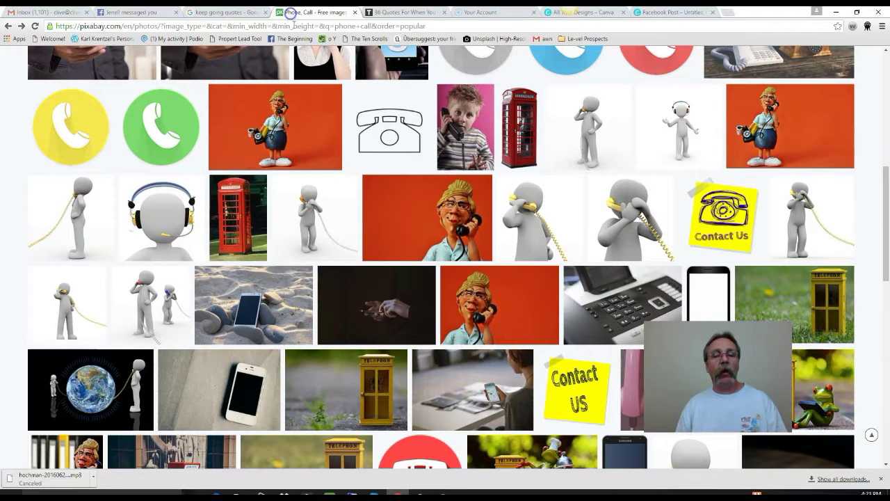
pyautogui.click(227, 12)
pyautogui.click(398, 12)
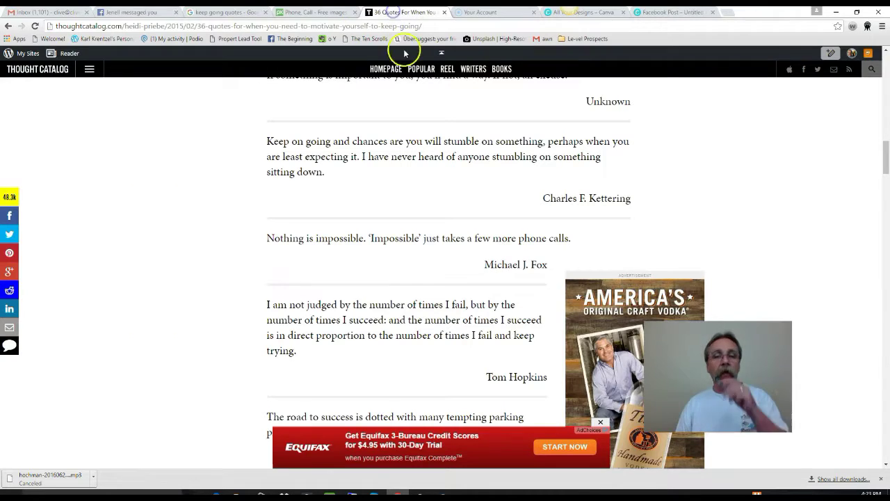
pyautogui.scroll(-1, 413, 225)
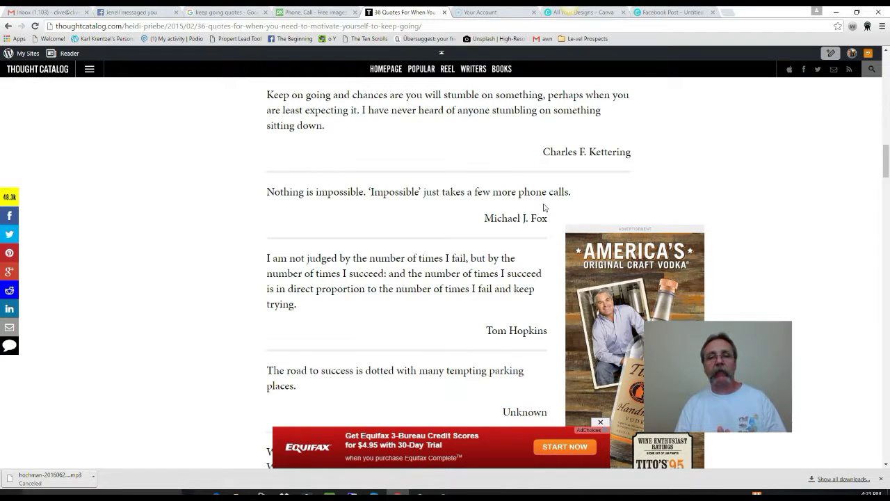
pyautogui.click(574, 190)
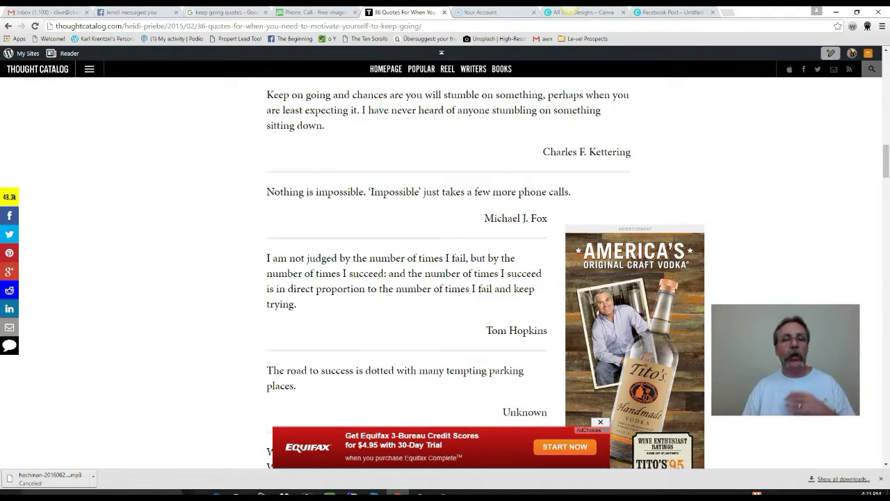
pyautogui.click(471, 236)
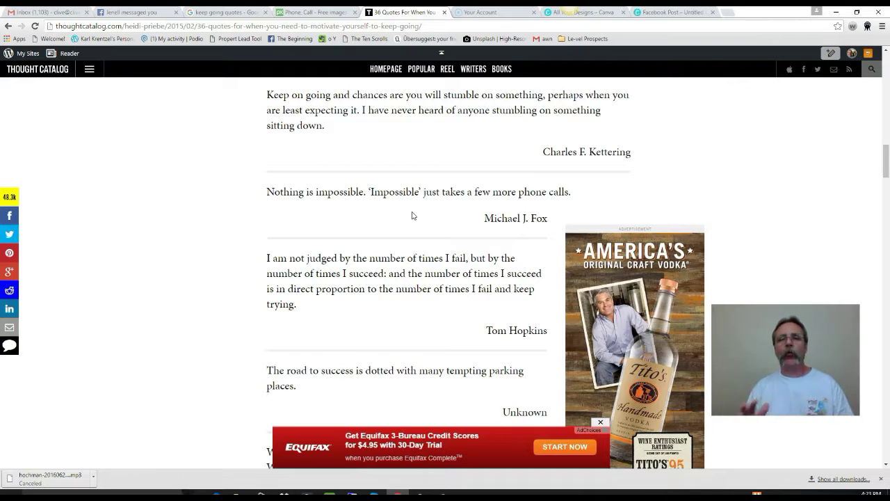
pyautogui.click(387, 221)
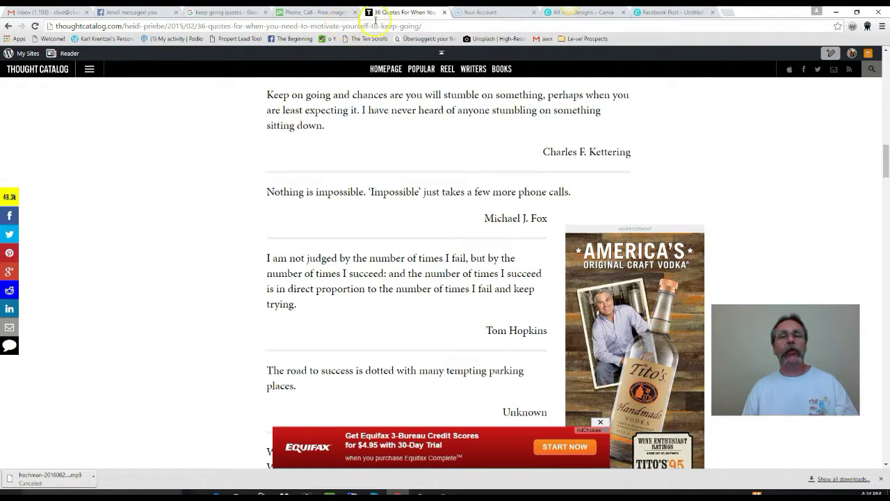
# Step: Browse the Pixabay phone results and open the dark hands-holding-a-cell-phone photo
pyautogui.click(310, 12)
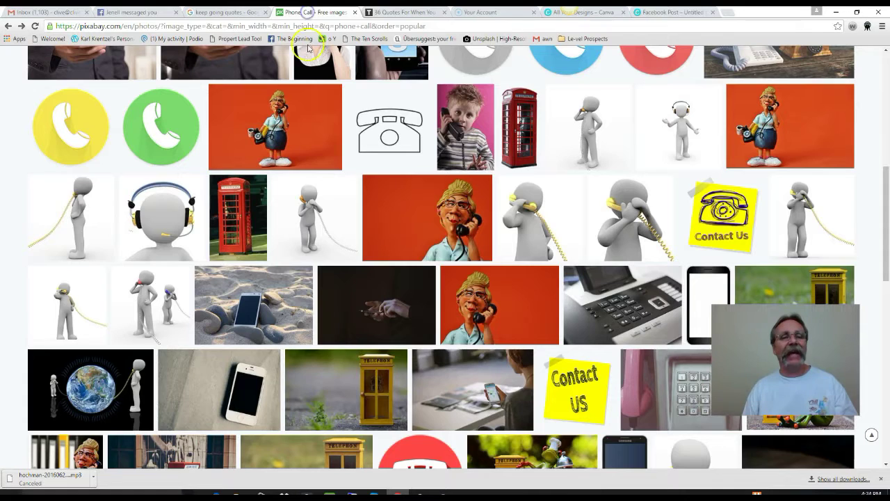
pyautogui.scroll(3, 308, 140)
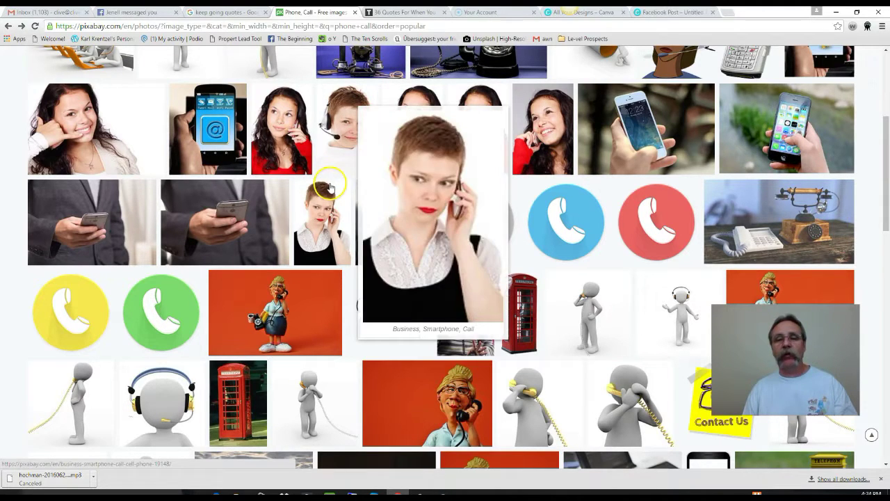
pyautogui.moveTo(456, 249)
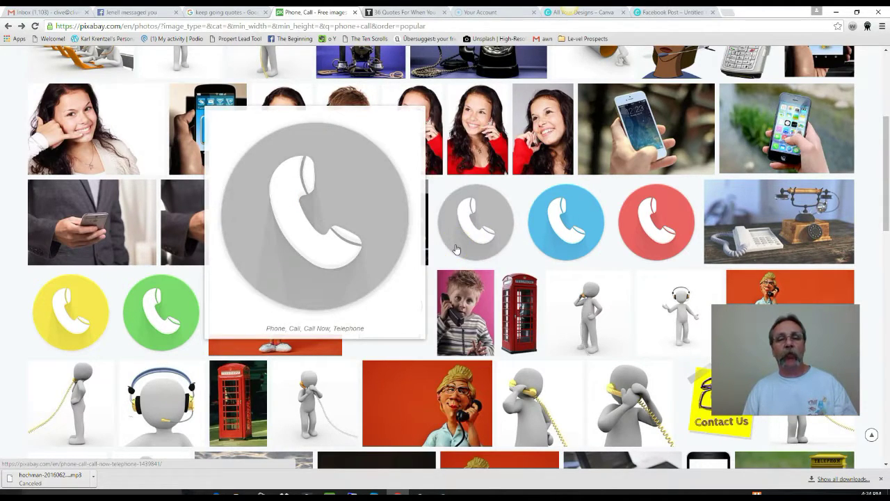
pyautogui.scroll(-2, 456, 249)
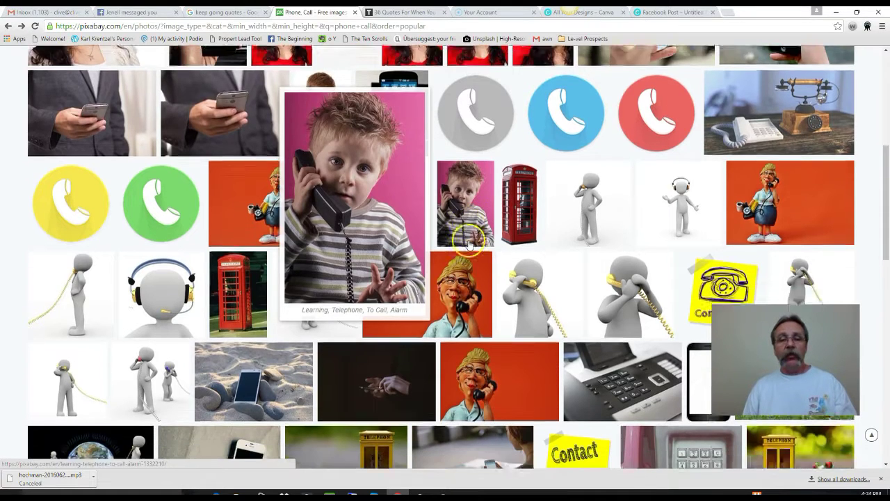
pyautogui.scroll(-2, 456, 246)
pyautogui.moveTo(368, 298)
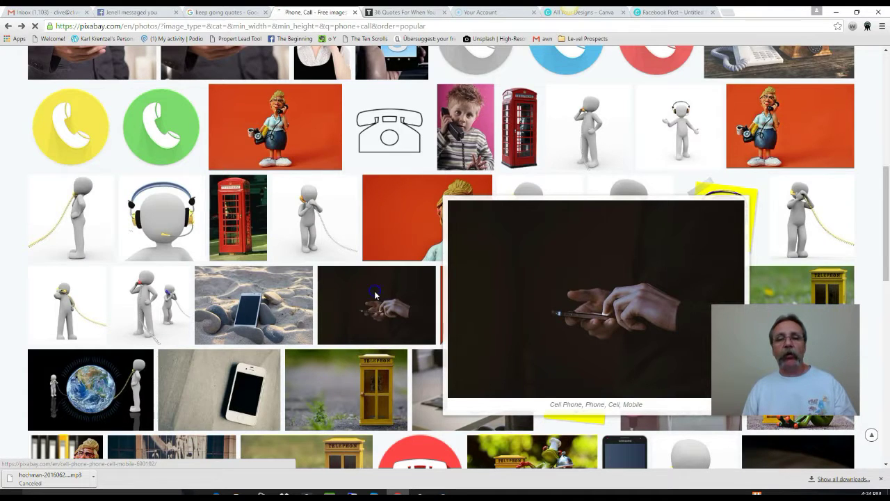
pyautogui.click(374, 295)
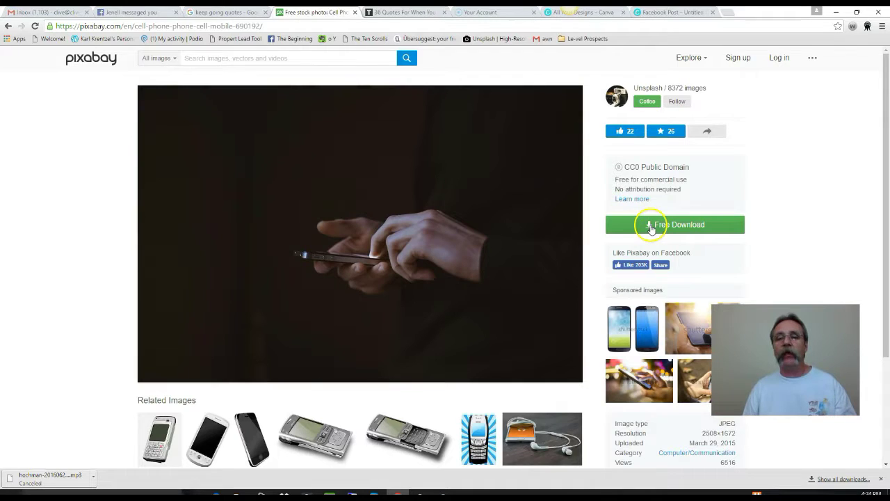
# Step: Download the cell-phone photo at size M (1280×853), completing the captcha
pyautogui.click(652, 226)
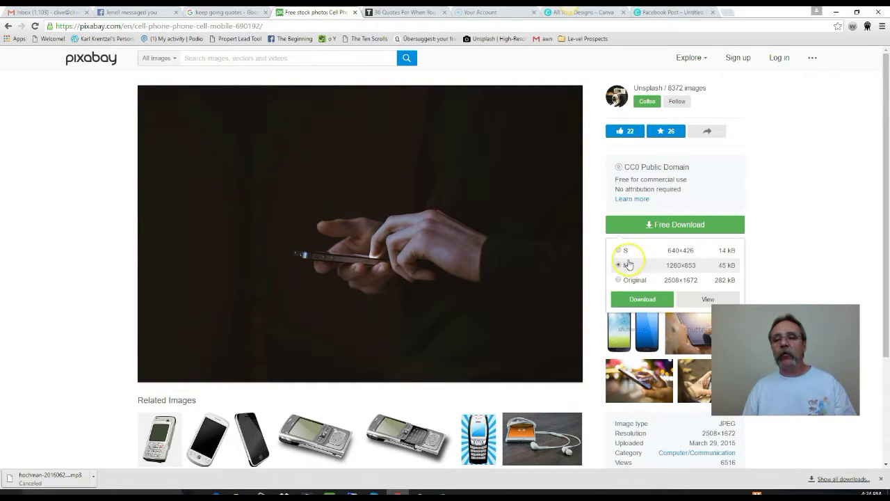
pyautogui.click(632, 299)
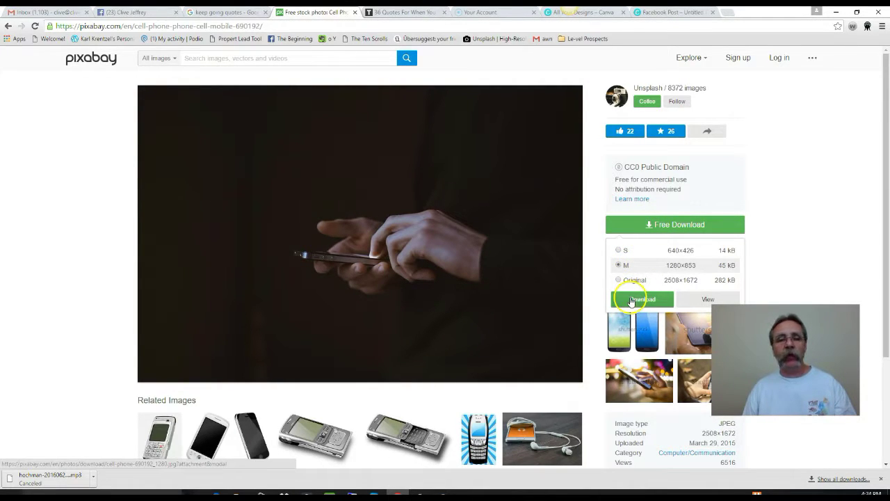
pyautogui.click(632, 299)
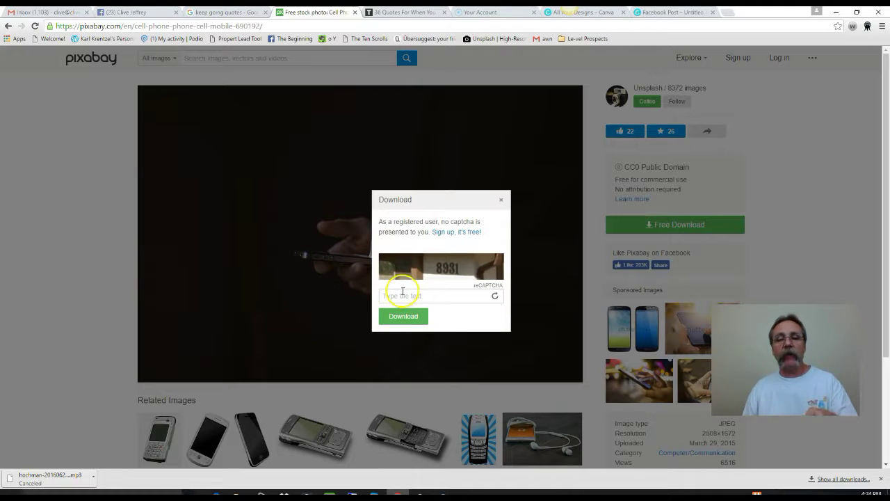
pyautogui.click(399, 294)
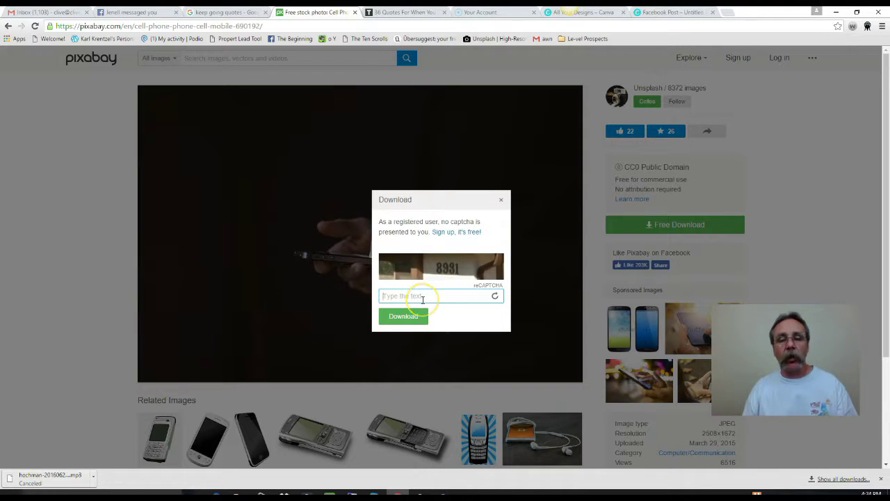
pyautogui.write('8931')
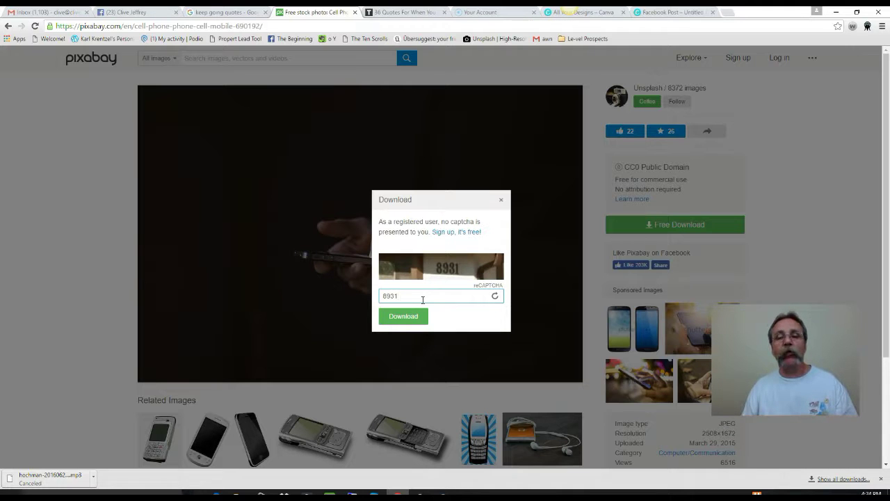
pyautogui.click(410, 317)
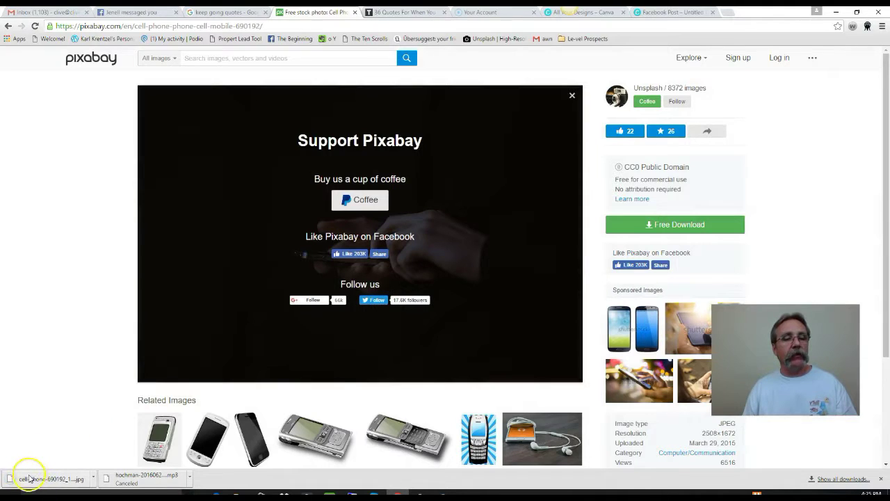
pyautogui.scroll(-1, 102, 428)
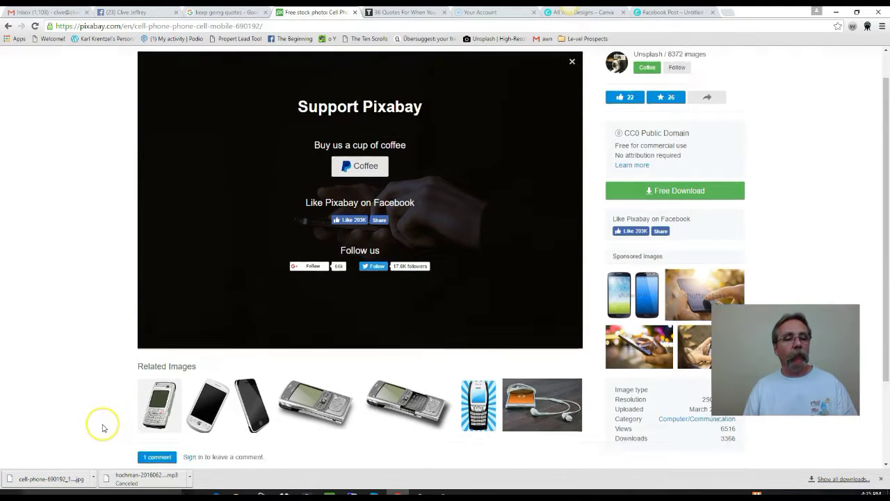
pyautogui.scroll(-1, 102, 428)
pyautogui.scroll(3, 102, 428)
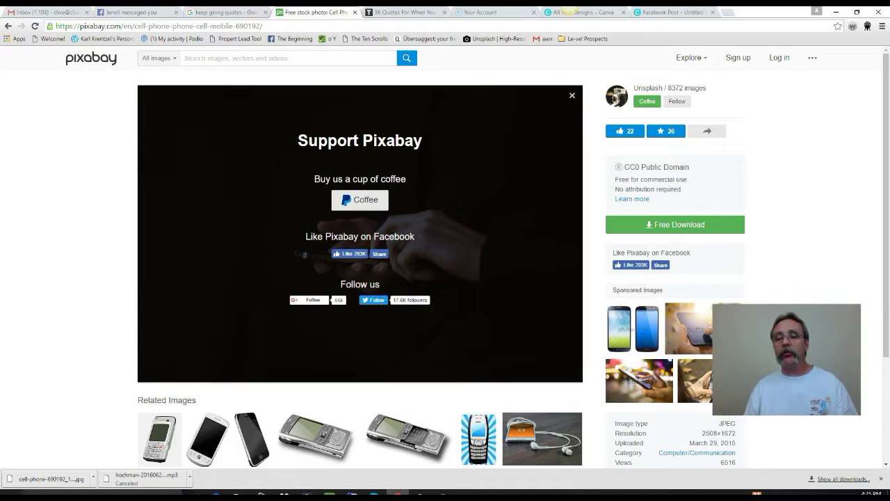
# Step: Switch to Canva and open the new blank 940 × 788 px Facebook Post design
pyautogui.click(606, 13)
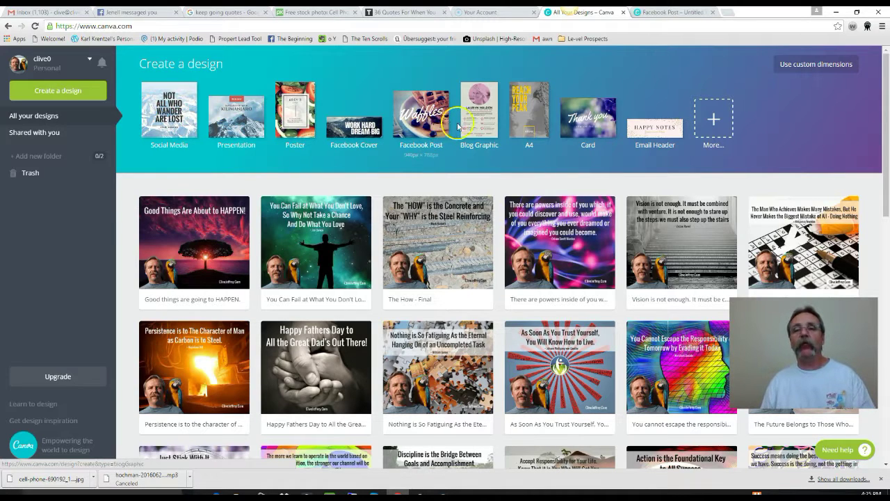
pyautogui.click(666, 12)
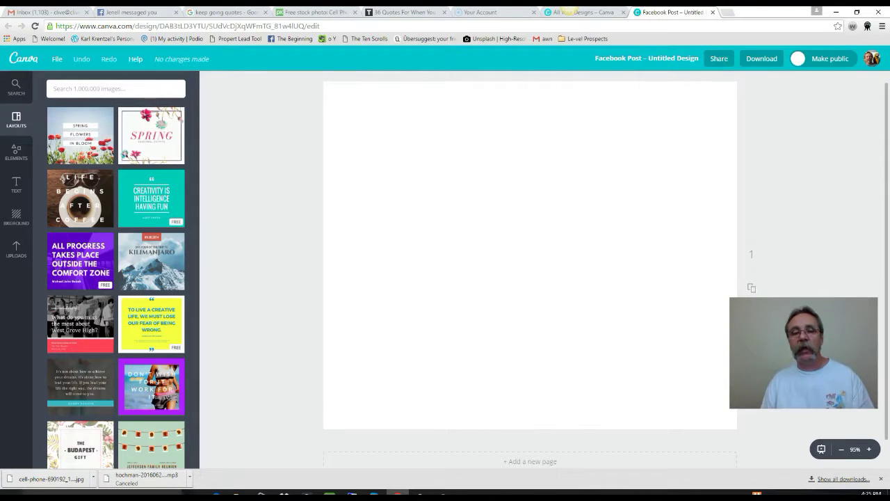
# Step: Upload cell-phone-690192_1280.jpg from Downloads and drag it onto the blank page
pyautogui.click(16, 252)
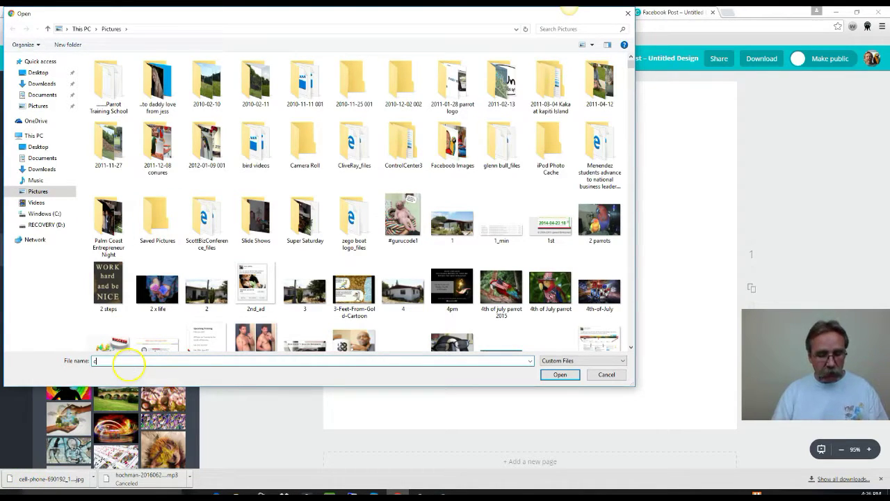
pyautogui.write('ell')
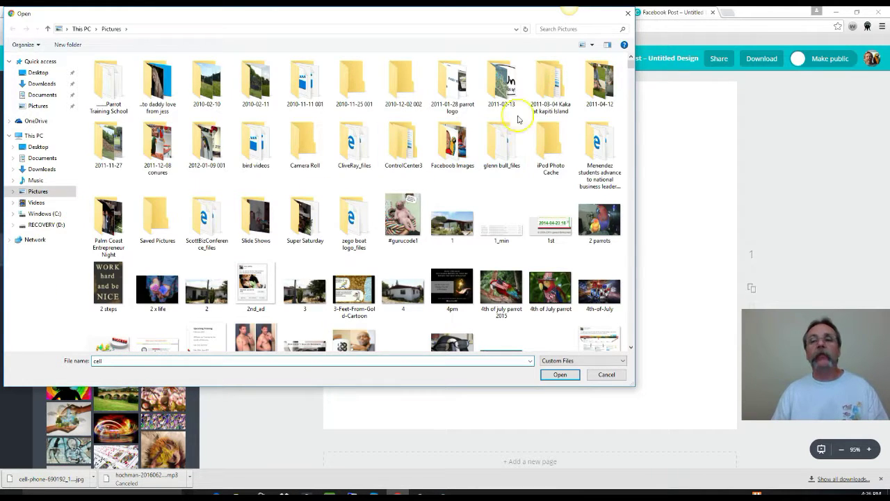
pyautogui.click(629, 16)
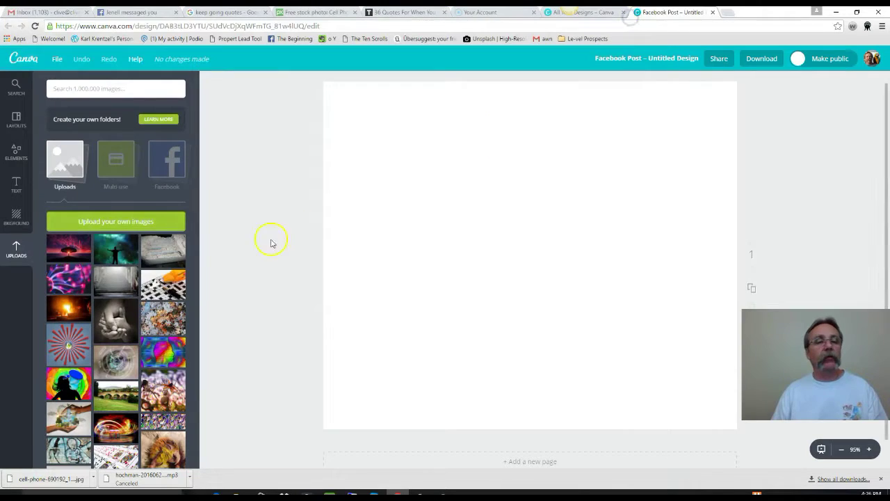
pyautogui.click(101, 221)
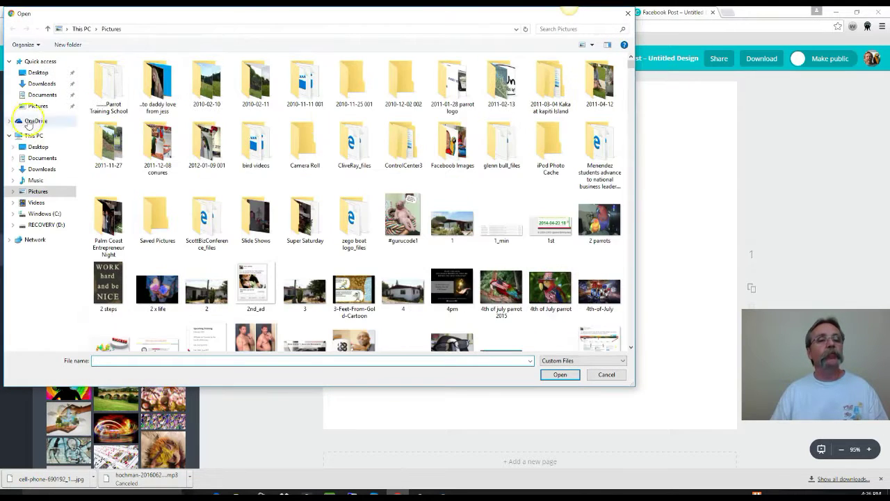
pyautogui.click(43, 170)
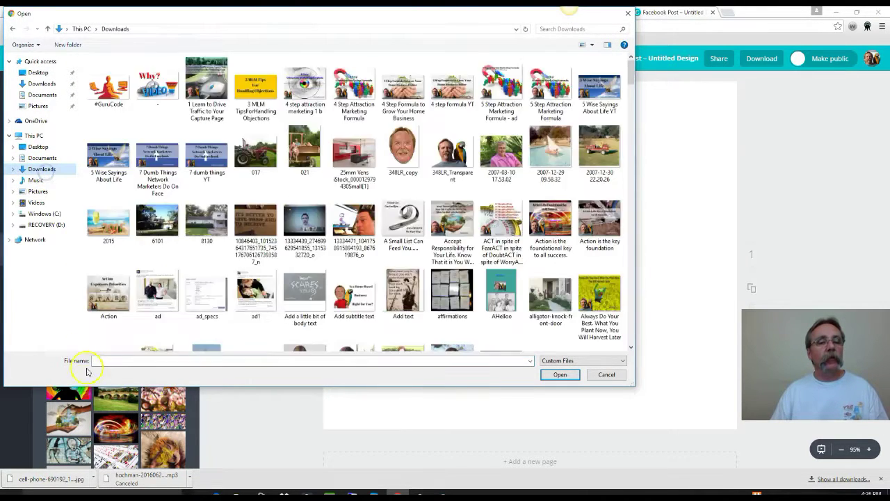
pyautogui.write('cell')
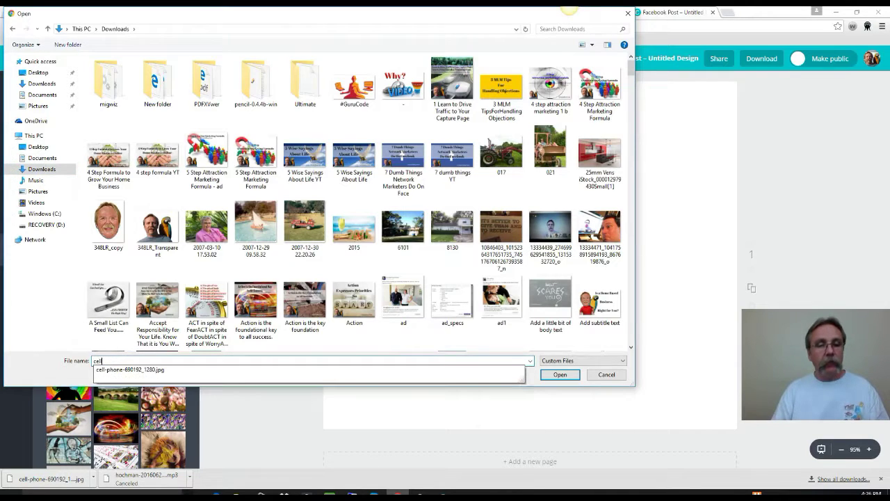
pyautogui.click(139, 371)
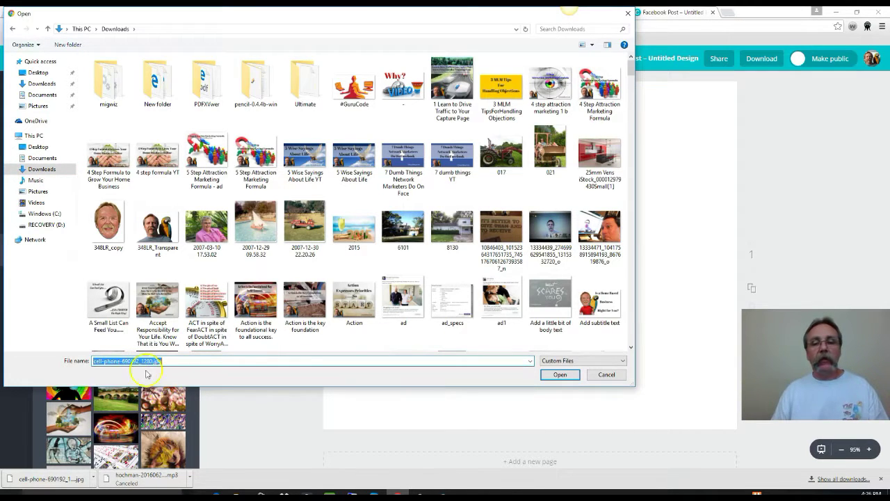
pyautogui.click(560, 375)
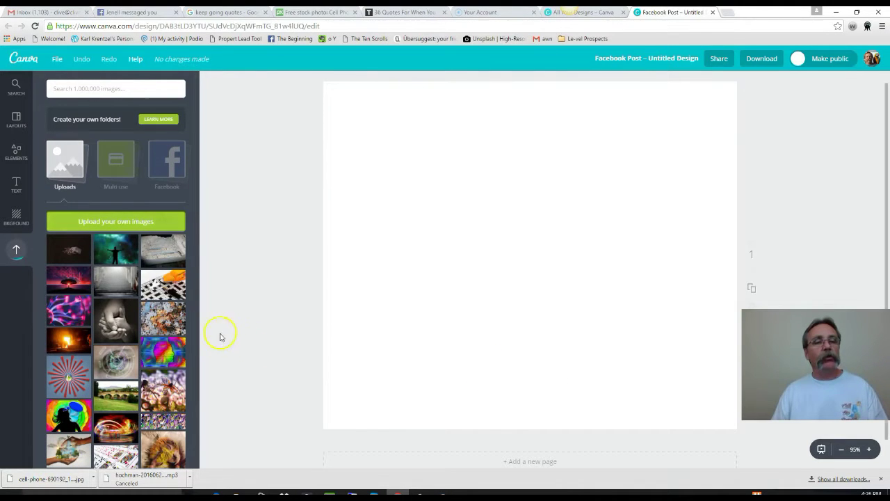
pyautogui.moveTo(69, 247); pyautogui.dragTo(511, 288)
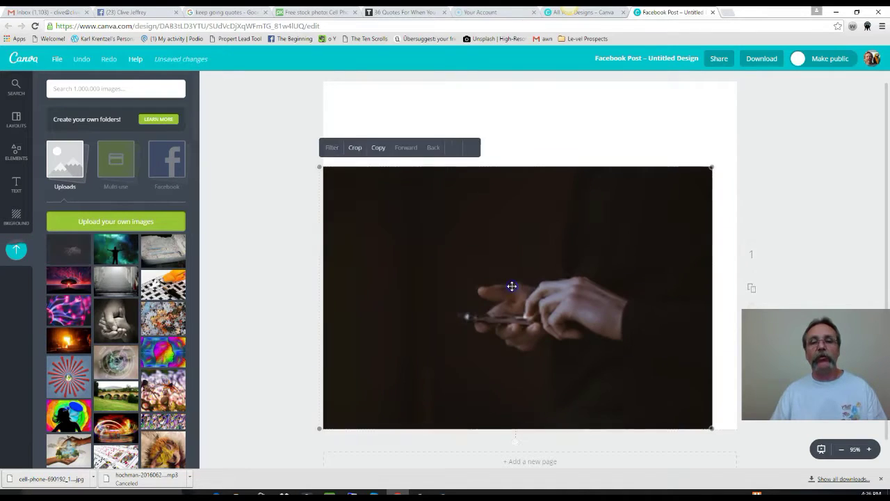
# Step: Enlarge the phone photo past the page edges and nudge it left to cover the page
pyautogui.moveTo(717, 170); pyautogui.dragTo(830, 63)
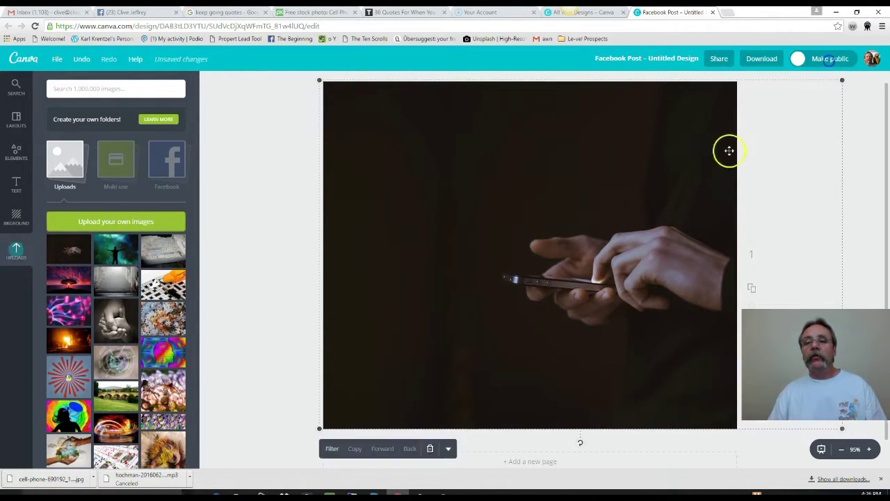
pyautogui.moveTo(680, 153); pyautogui.dragTo(663, 153)
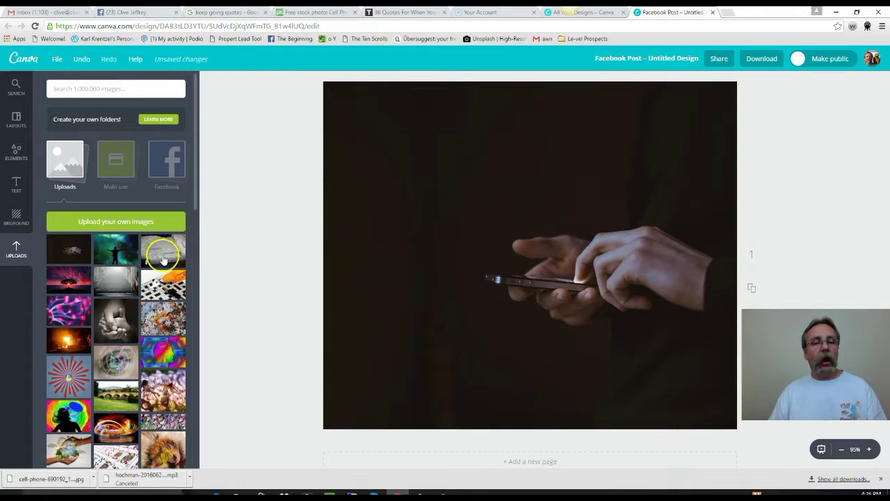
pyautogui.scroll(-10, 158, 268)
pyautogui.scroll(-10, 158, 268)
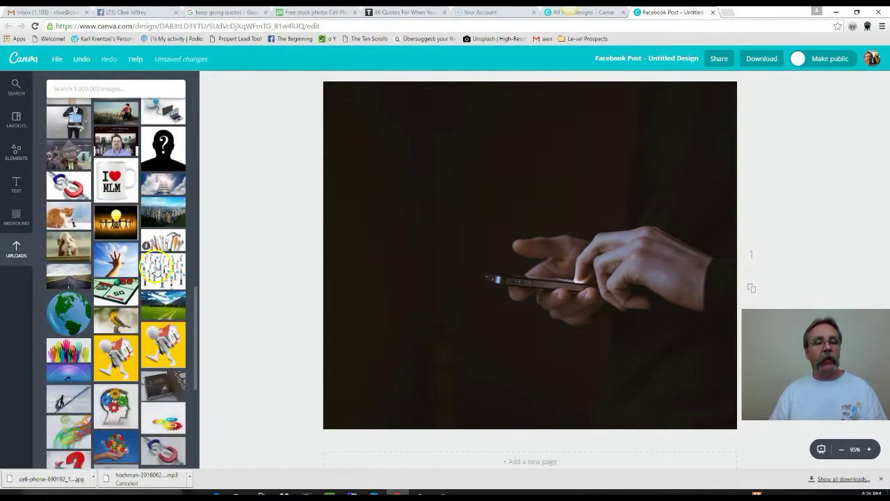
pyautogui.scroll(-10, 156, 277)
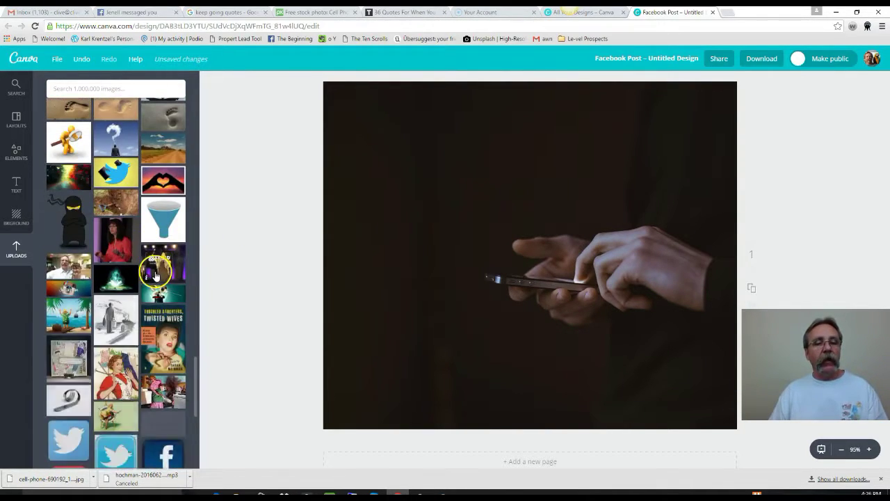
pyautogui.scroll(-10, 154, 276)
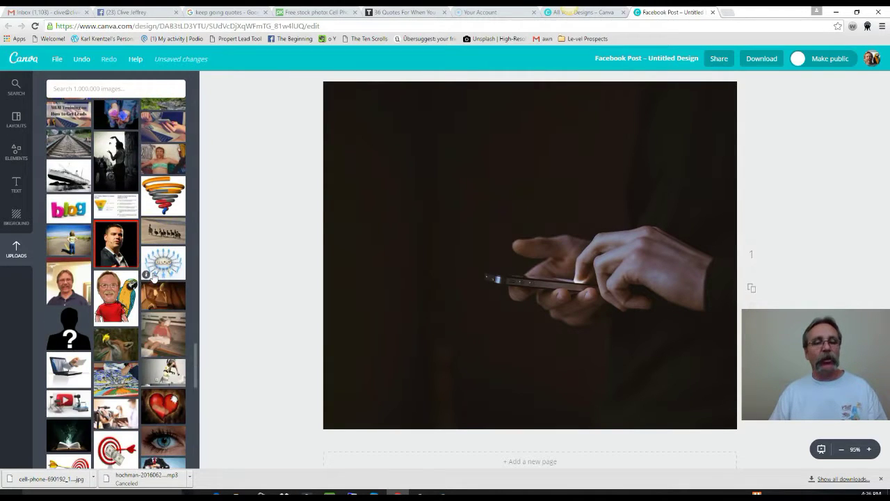
pyautogui.scroll(-10, 151, 280)
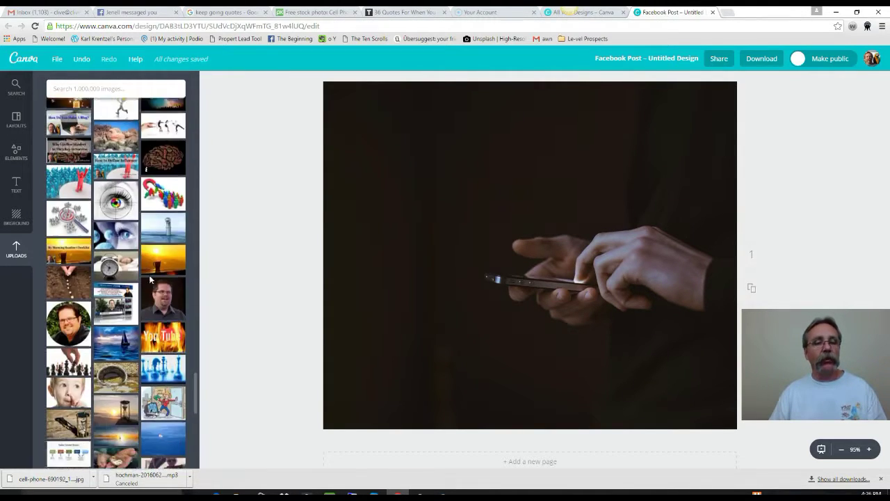
pyautogui.scroll(-10, 147, 280)
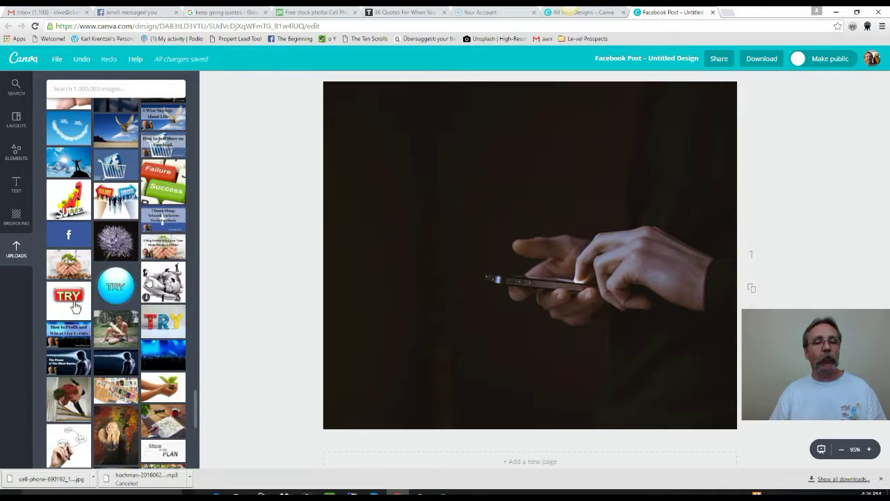
pyautogui.scroll(-3, 148, 280)
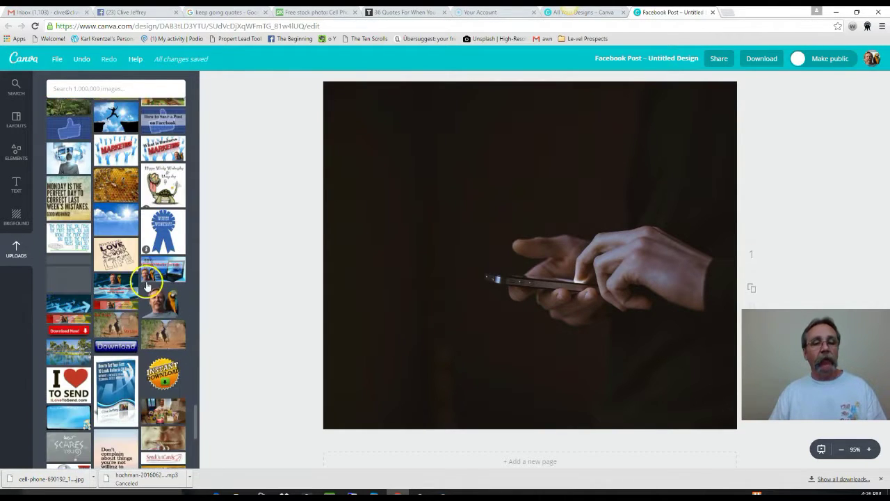
# Step: Drag the man-with-parrot cutout onto the page and shrink it into the lower-left corner
pyautogui.moveTo(155, 285); pyautogui.dragTo(417, 323)
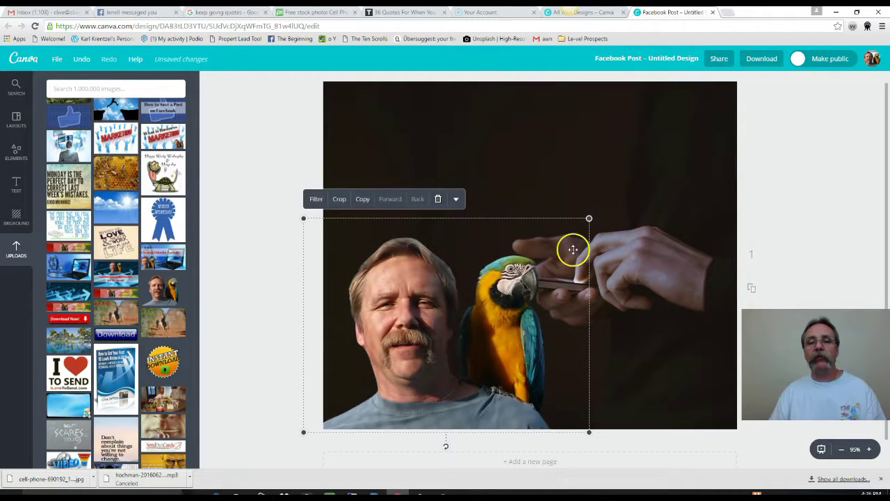
pyautogui.moveTo(589, 218); pyautogui.dragTo(502, 273)
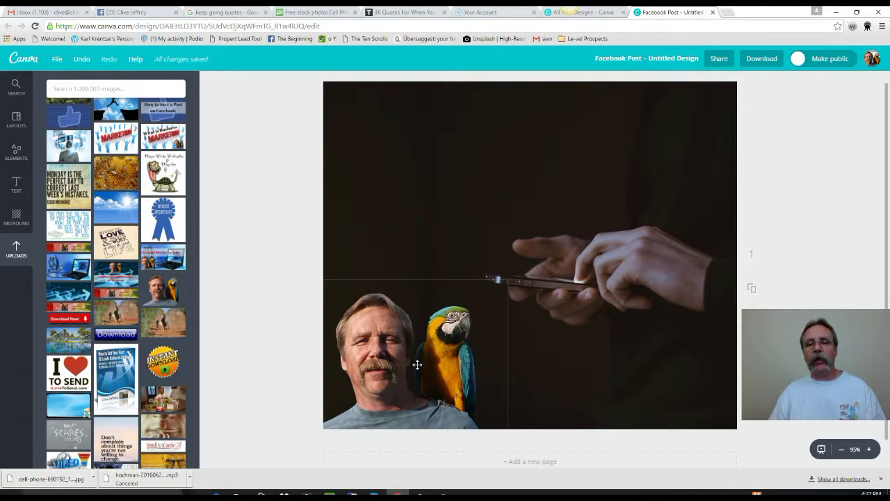
pyautogui.click(437, 348)
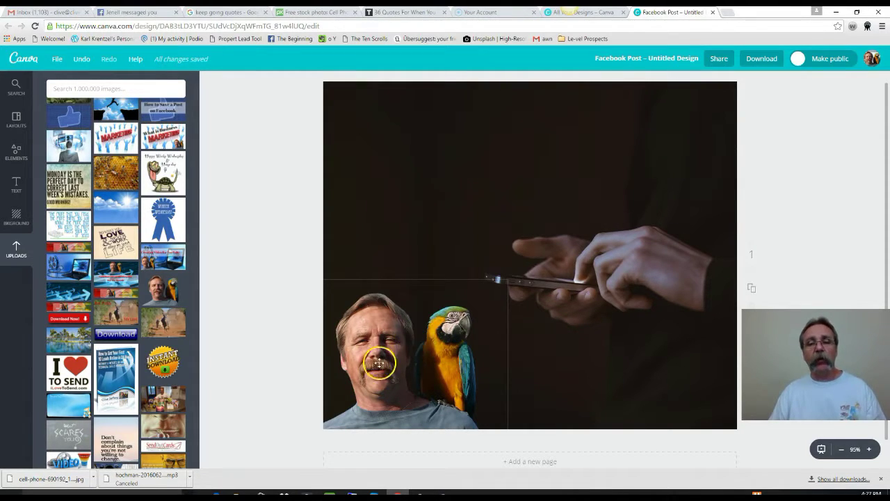
pyautogui.click(260, 301)
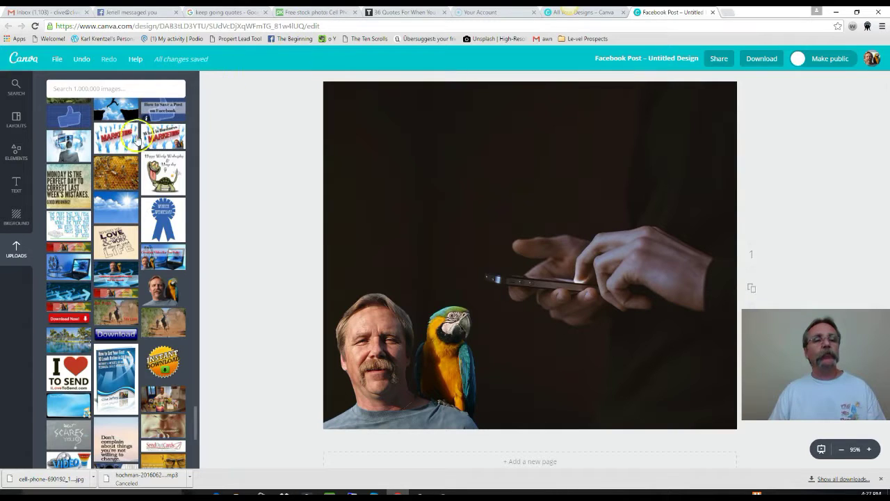
# Step: Add a heading text box, move it near the top and widen it across the page
pyautogui.click(18, 189)
pyautogui.click(117, 145)
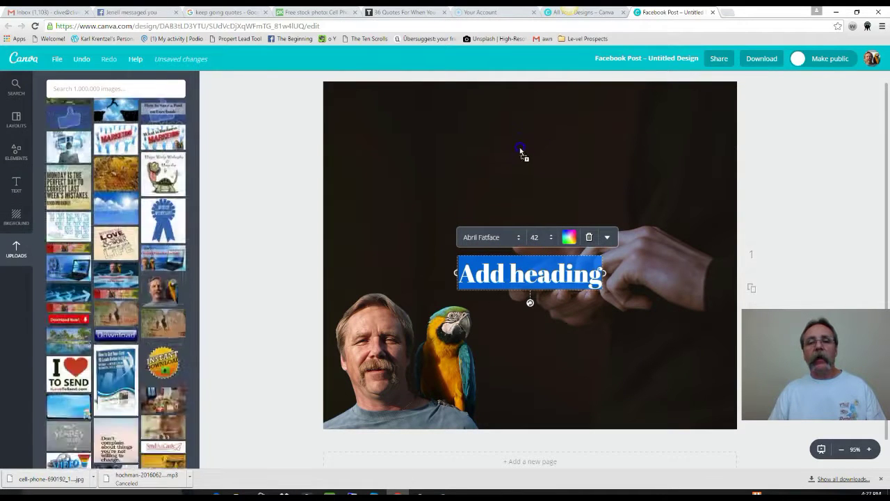
pyautogui.click(533, 255)
pyautogui.moveTo(533, 256); pyautogui.dragTo(523, 124)
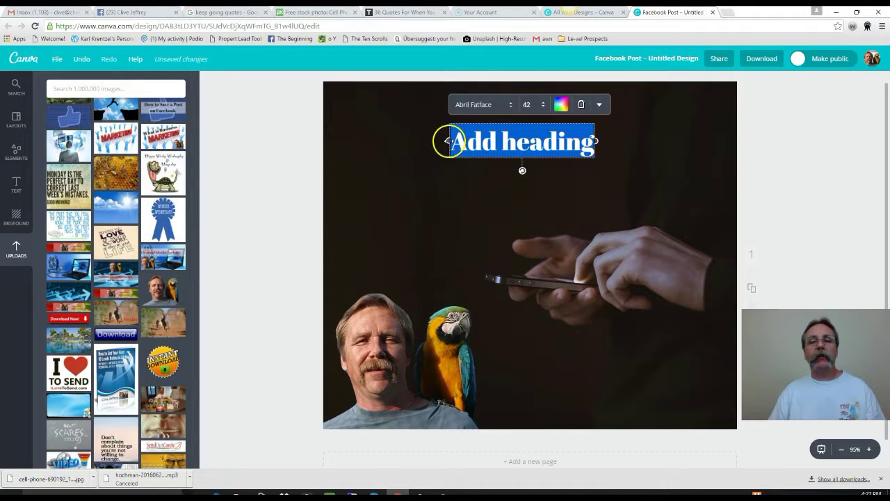
pyautogui.moveTo(448, 141); pyautogui.dragTo(320, 141)
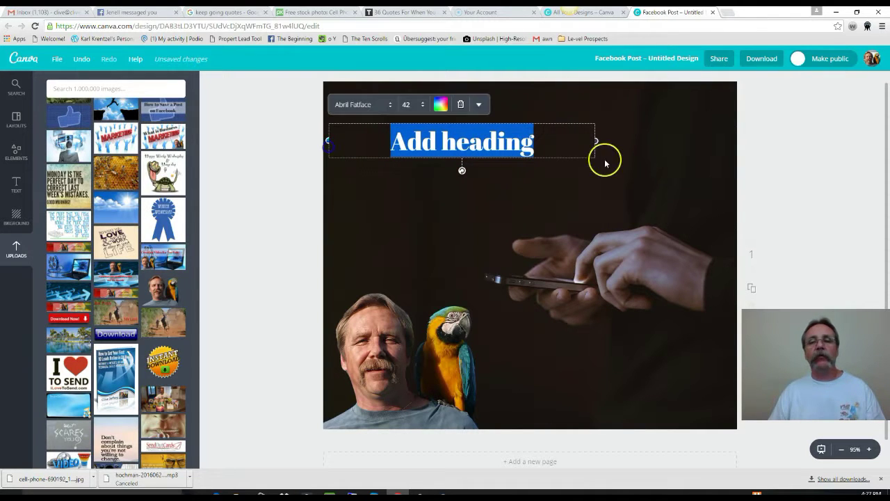
pyautogui.moveTo(596, 141); pyautogui.dragTo(731, 155)
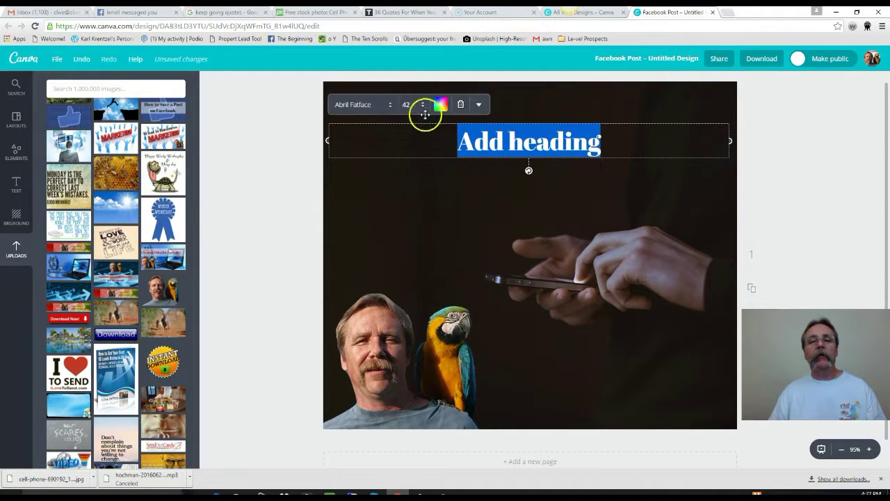
# Step: Set the heading font to Oswald and its text colour to white
pyautogui.click(389, 104)
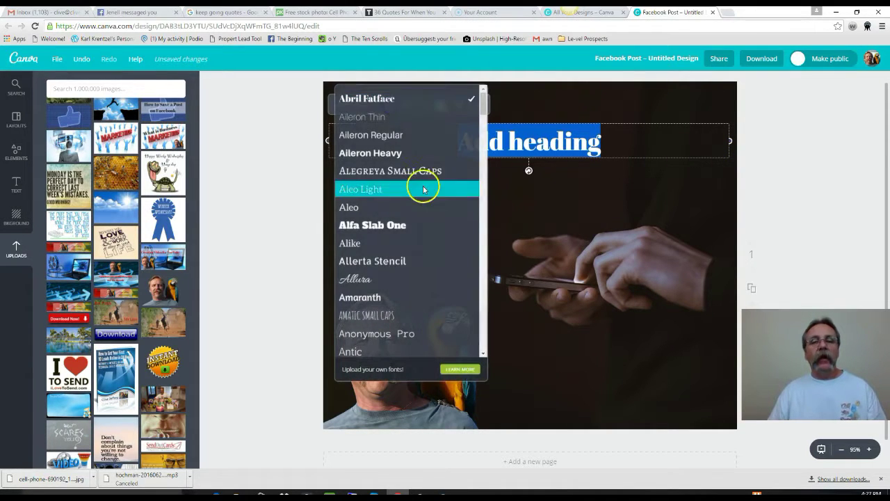
pyautogui.scroll(-20, 423, 209)
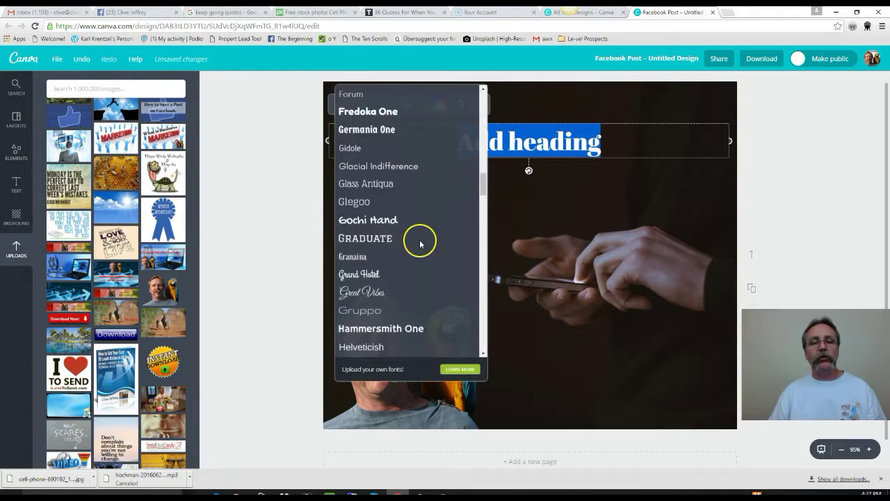
pyautogui.scroll(-10, 420, 243)
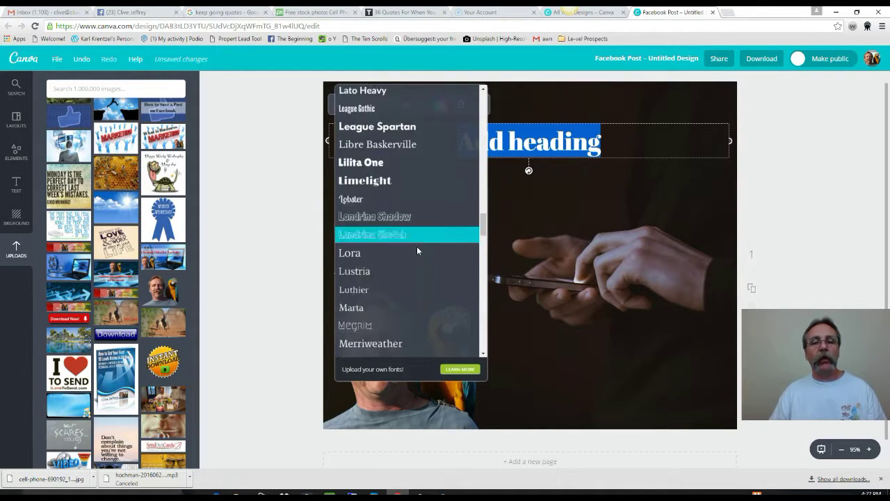
pyautogui.scroll(-10, 418, 251)
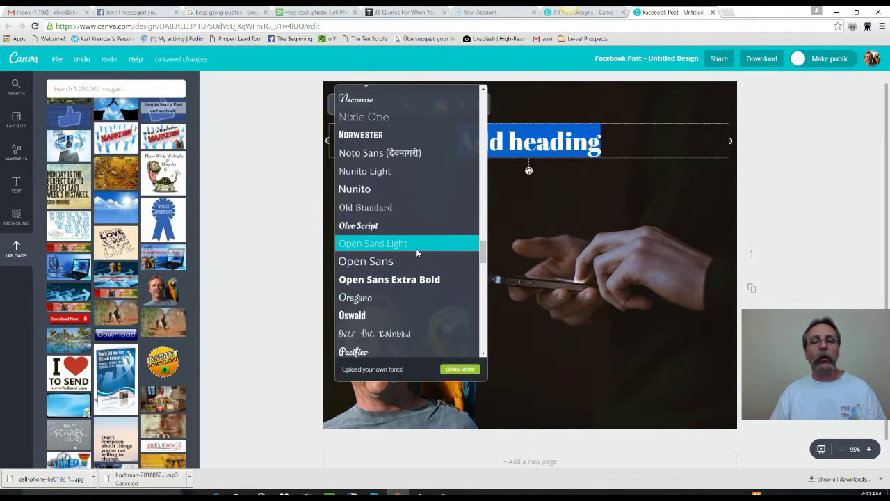
pyautogui.click(374, 314)
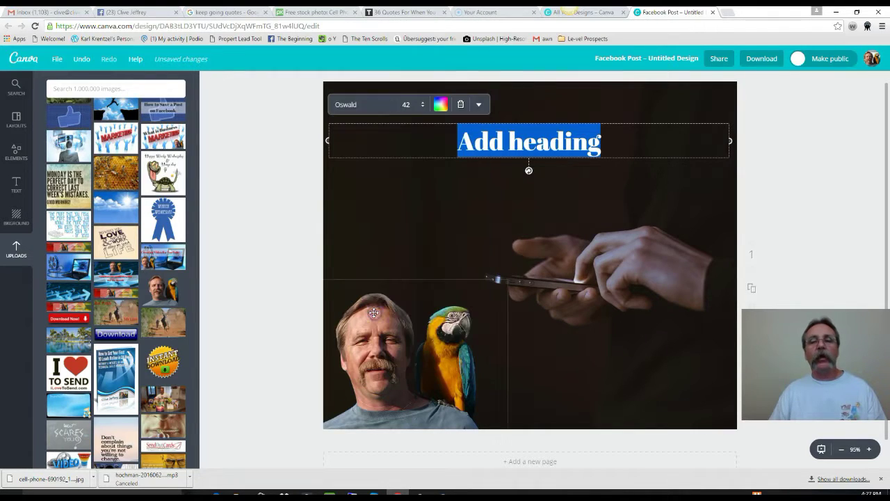
pyautogui.click(442, 105)
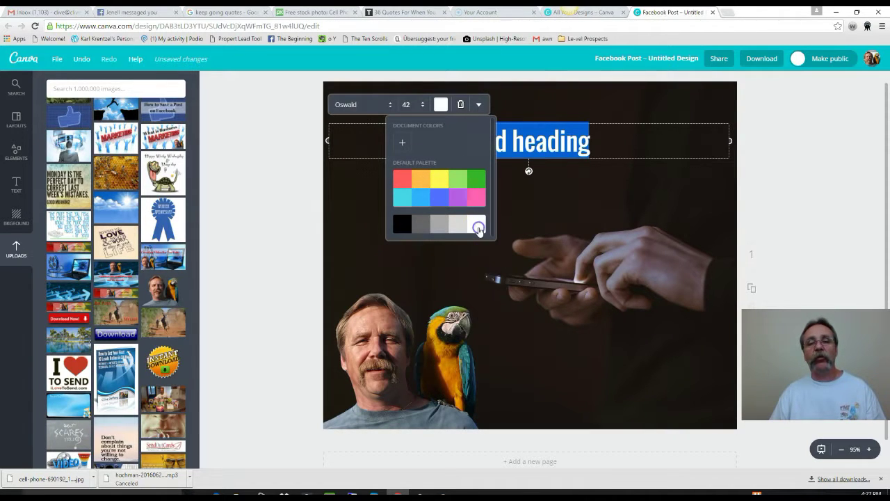
pyautogui.click(566, 209)
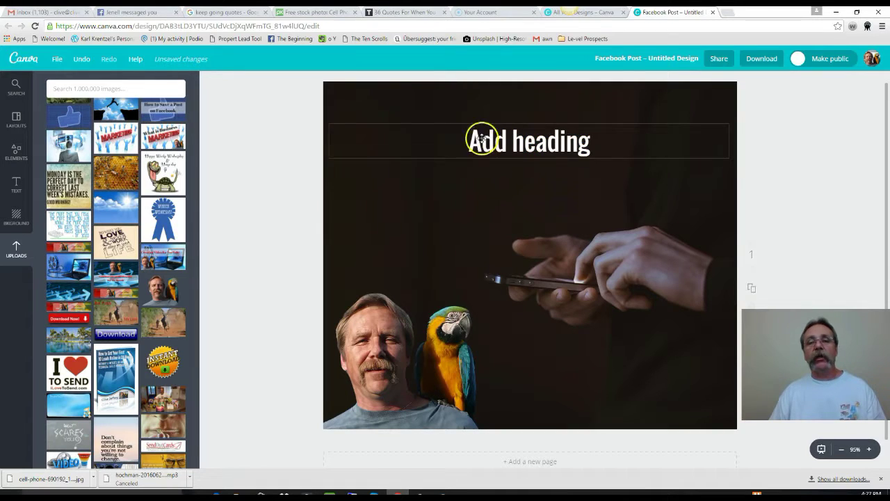
pyautogui.doubleClick(475, 142)
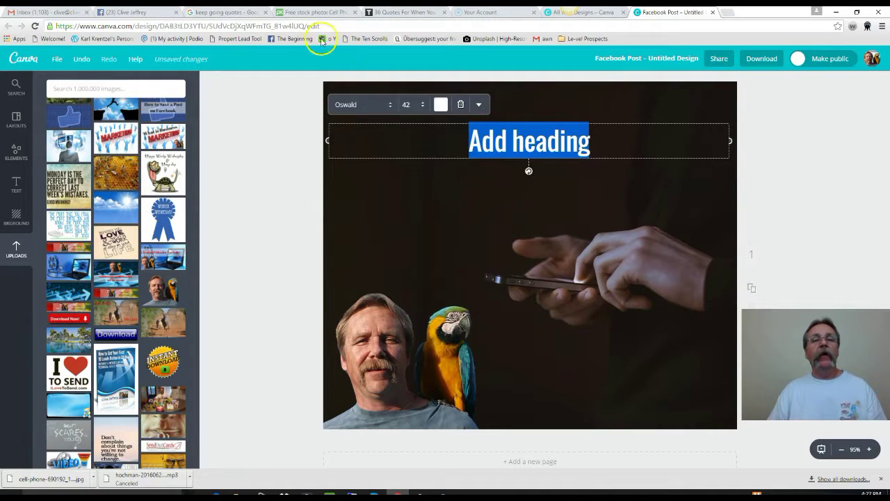
# Step: Copy the Michael J. Fox 'Nothing is impossible…' quote from Thought Catalog, then reselect Canva's heading
pyautogui.click(315, 13)
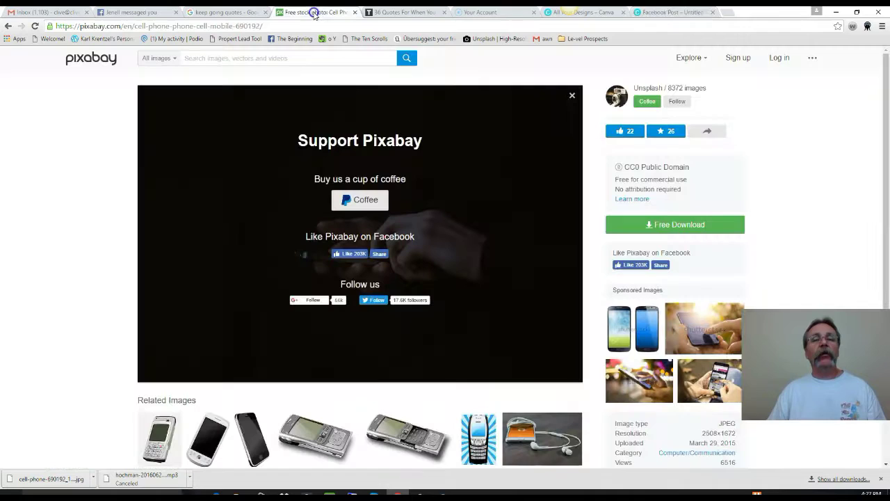
pyautogui.click(249, 14)
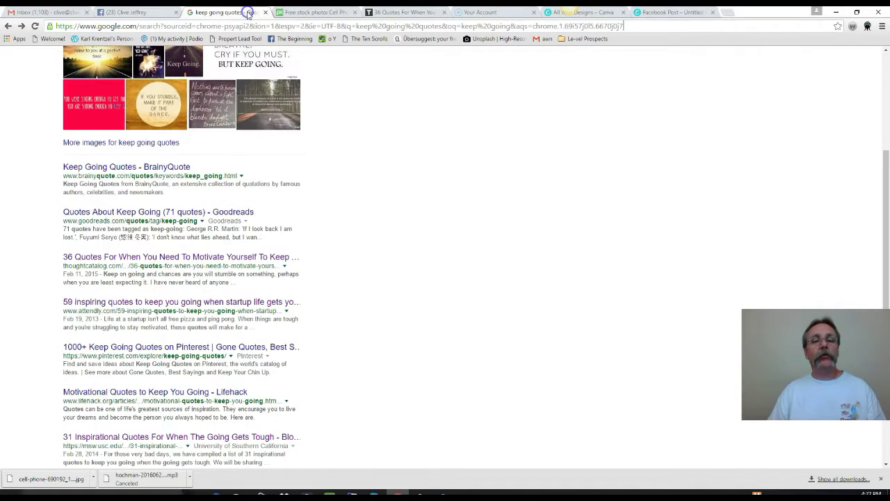
pyautogui.click(414, 13)
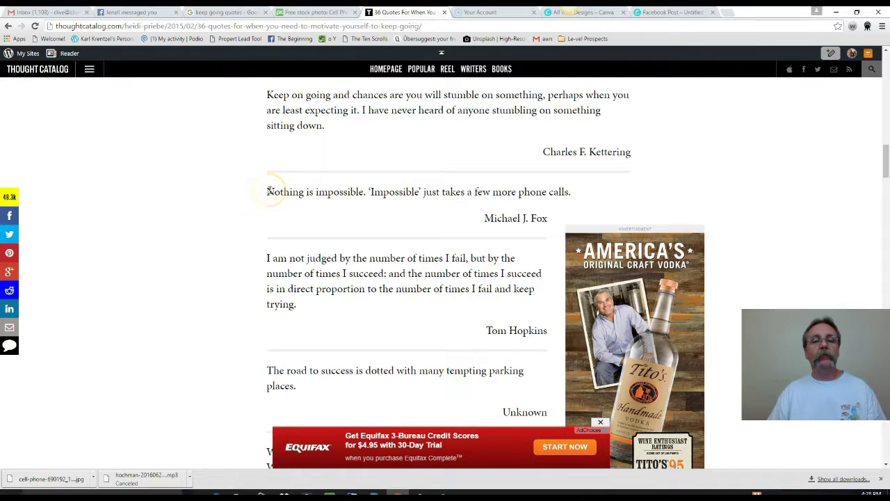
pyautogui.moveTo(269, 190); pyautogui.dragTo(576, 197)
pyautogui.hotkey('ctrl', 'c')
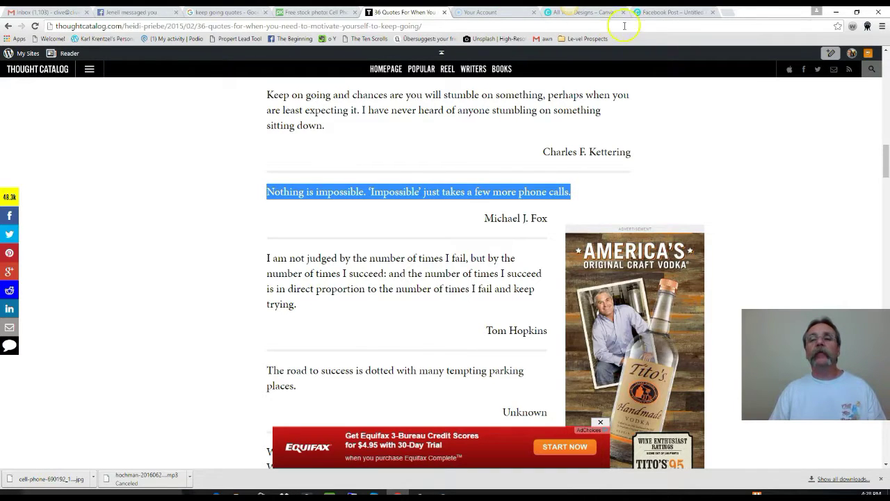
pyautogui.click(662, 16)
pyautogui.click(478, 142)
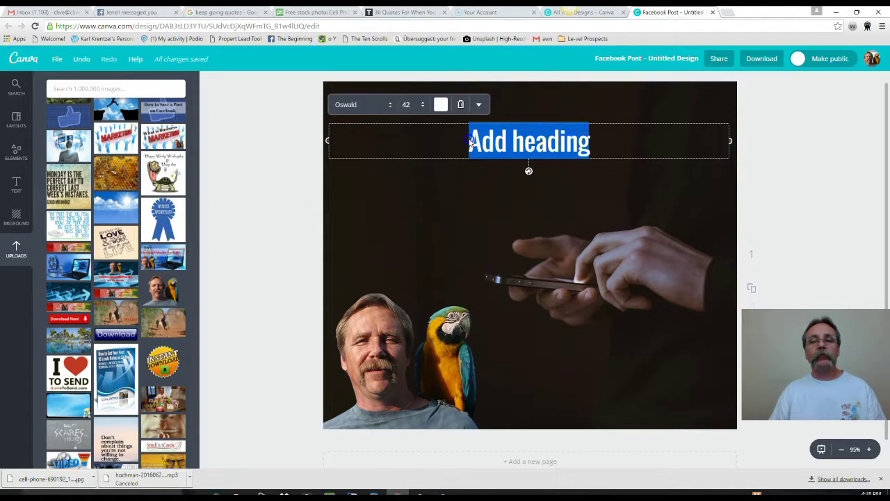
# Step: Replace the 'Add heading' placeholder with the pasted Michael J. Fox quote and move it higher
pyautogui.press('BackSpace')
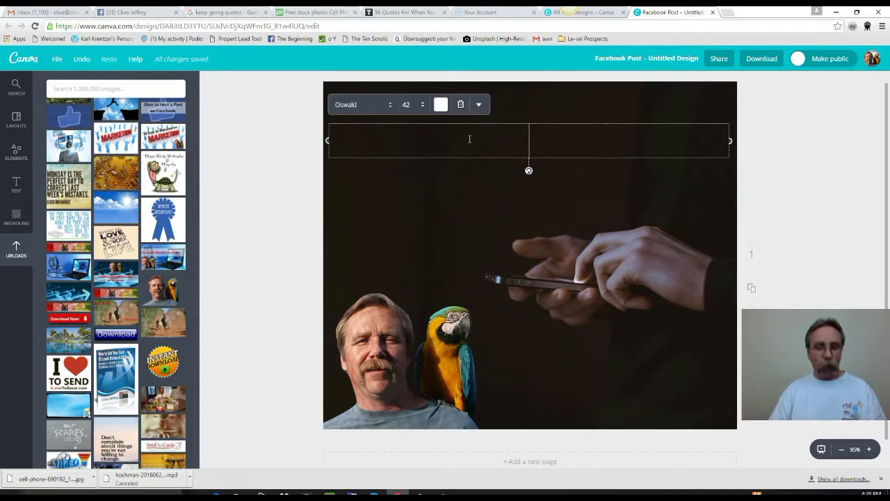
pyautogui.hotkey('ctrl', 'v')
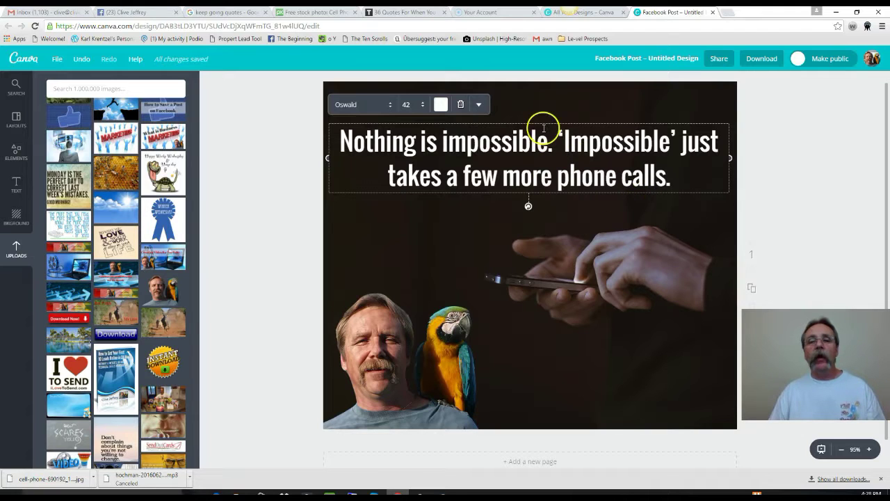
pyautogui.moveTo(545, 119); pyautogui.dragTo(541, 97)
pyautogui.click(303, 184)
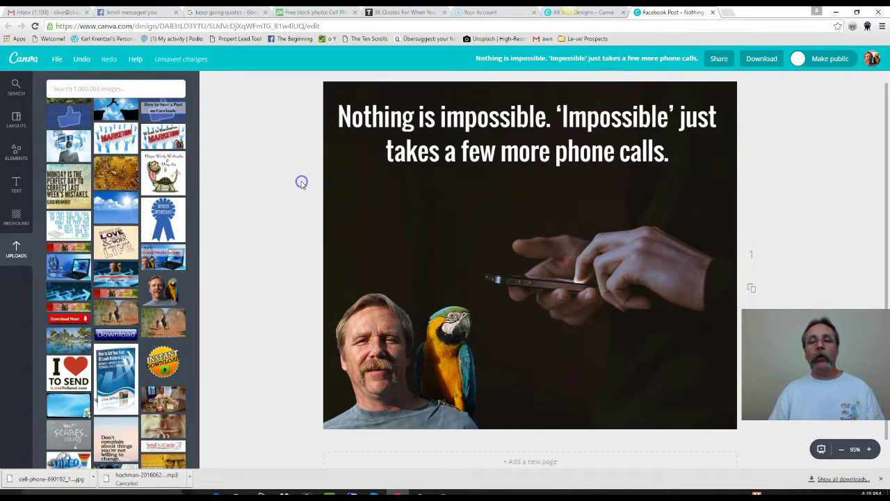
# Step: Add a subheading text box just below the quote and set its font to Oswald
pyautogui.click(17, 187)
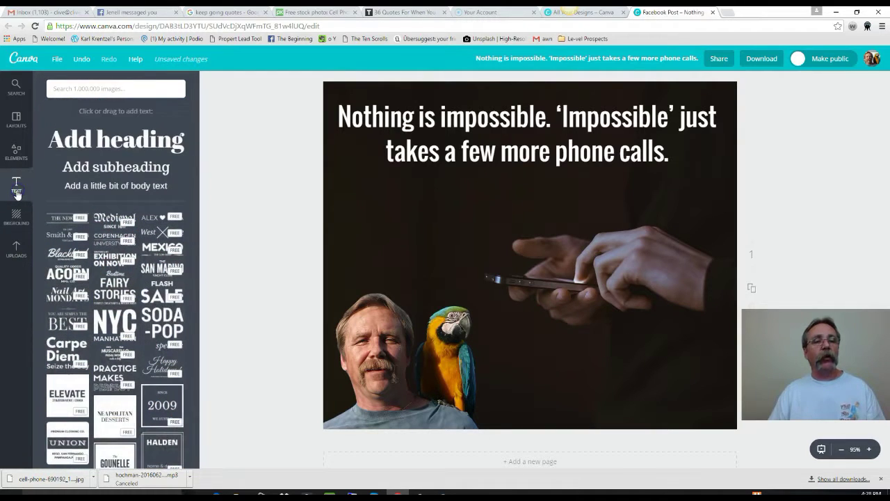
pyautogui.click(121, 171)
pyautogui.moveTo(521, 252); pyautogui.dragTo(524, 176)
pyautogui.click(526, 158)
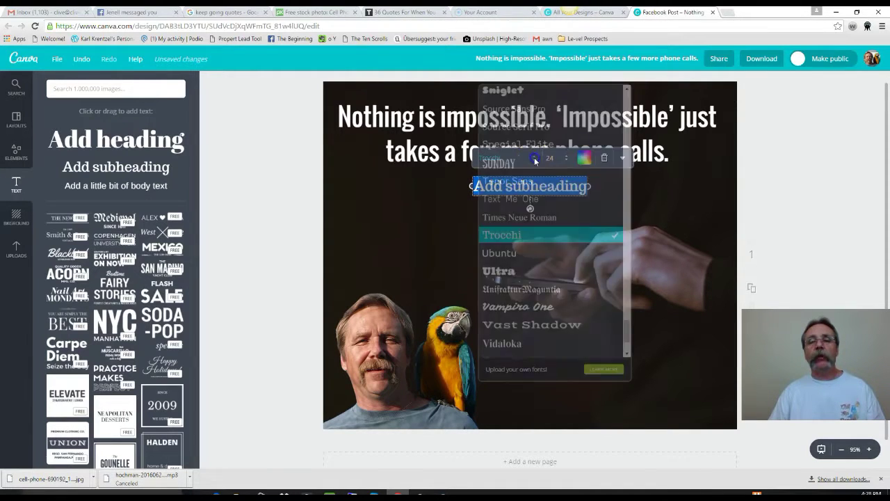
pyautogui.scroll(3, 513, 240)
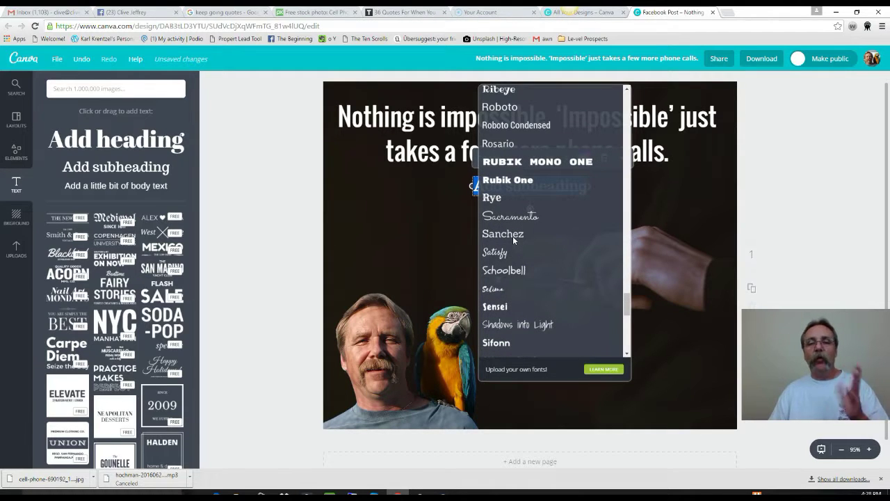
pyautogui.scroll(3, 514, 240)
pyautogui.scroll(4, 515, 240)
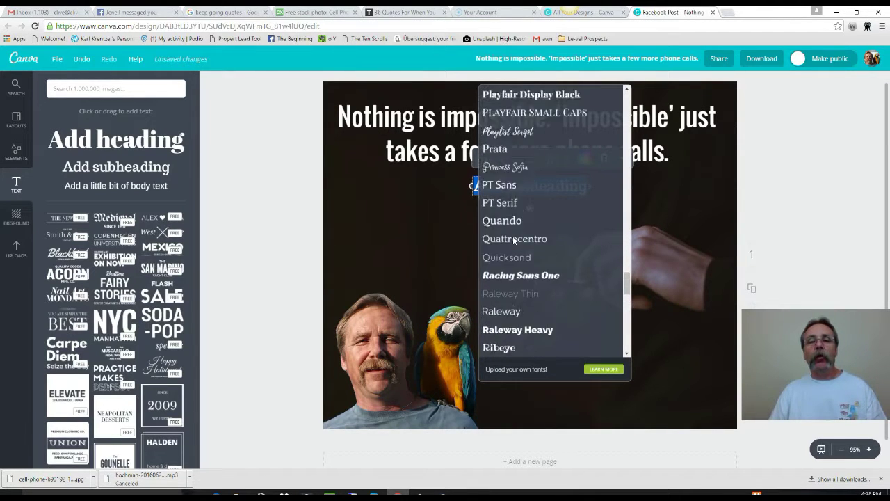
pyautogui.scroll(4, 515, 237)
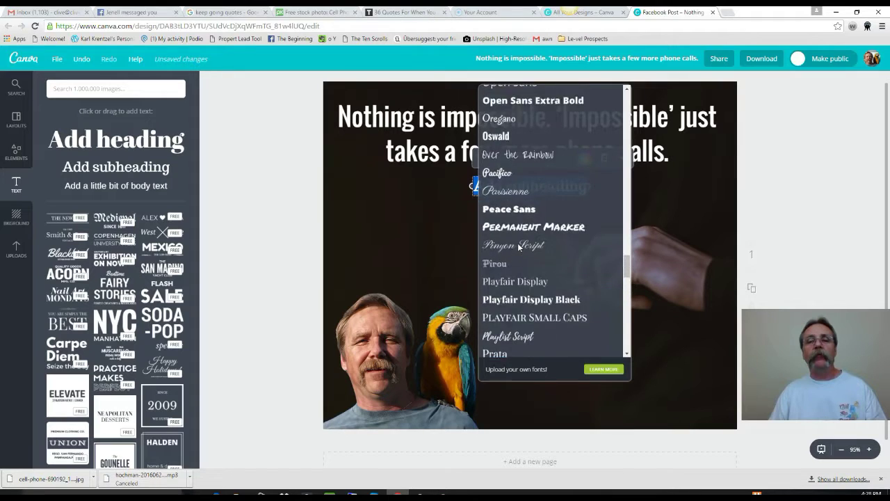
pyautogui.click(509, 184)
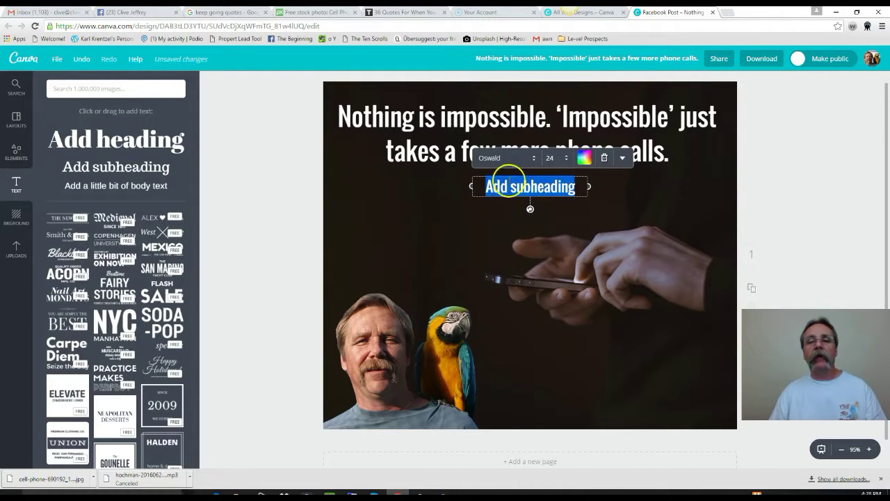
# Step: Make the subheading text white and clear its placeholder wording
pyautogui.press('BackSpace')
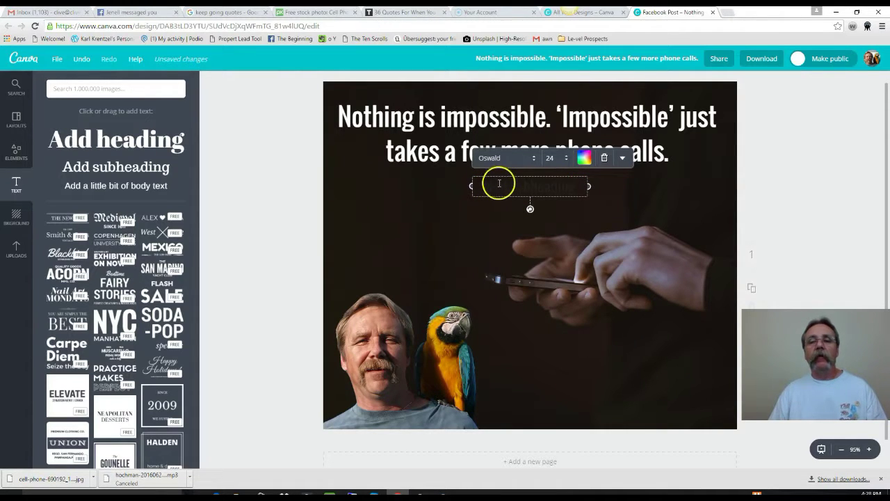
pyautogui.click(585, 159)
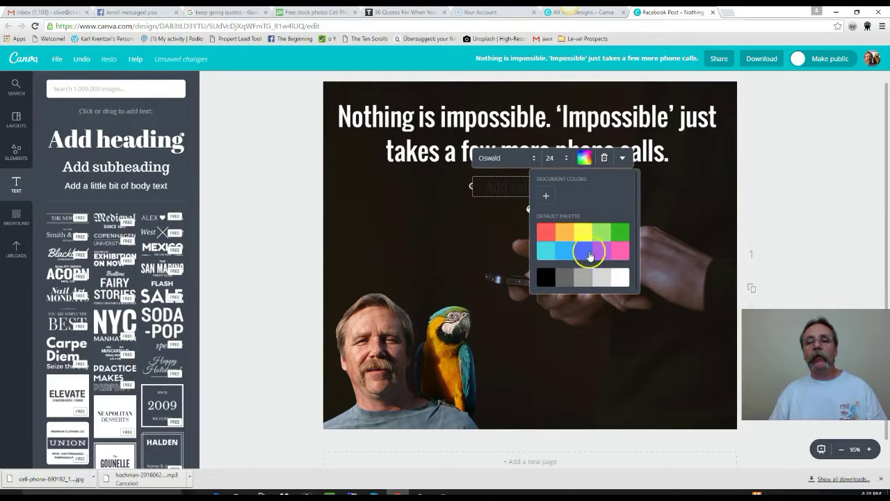
pyautogui.click(619, 278)
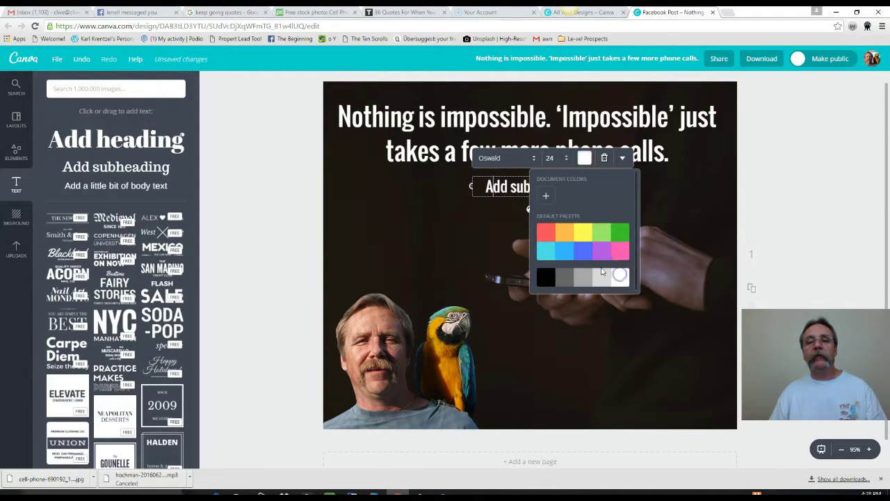
pyautogui.click(664, 213)
pyautogui.doubleClick(489, 187)
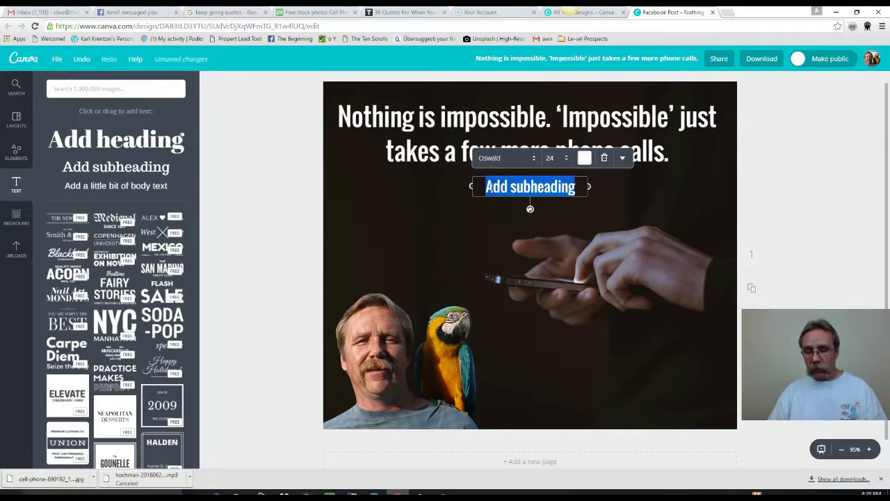
pyautogui.press('BackSpace')
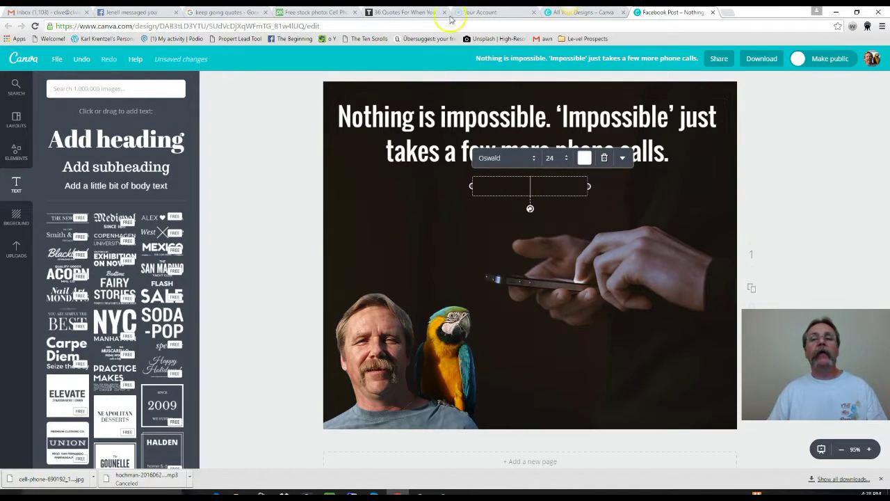
# Step: Copy the name 'Michael J. Fox' from the Thought Catalog quote page and return to Canva
pyautogui.click(419, 13)
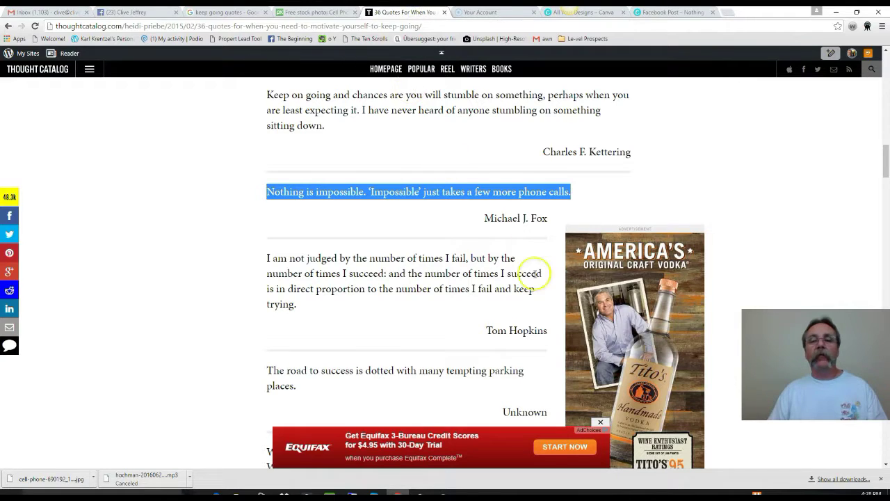
pyautogui.moveTo(484, 218); pyautogui.dragTo(549, 217)
pyautogui.hotkey('ctrl', 'c')
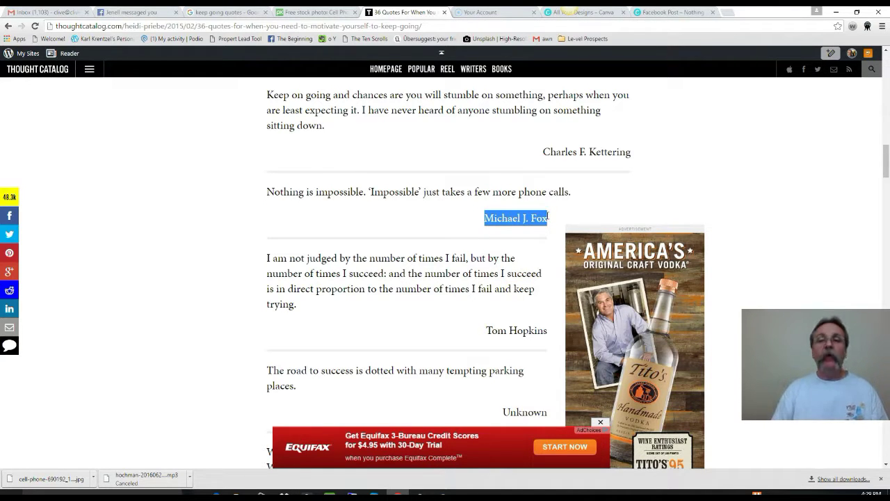
pyautogui.click(637, 14)
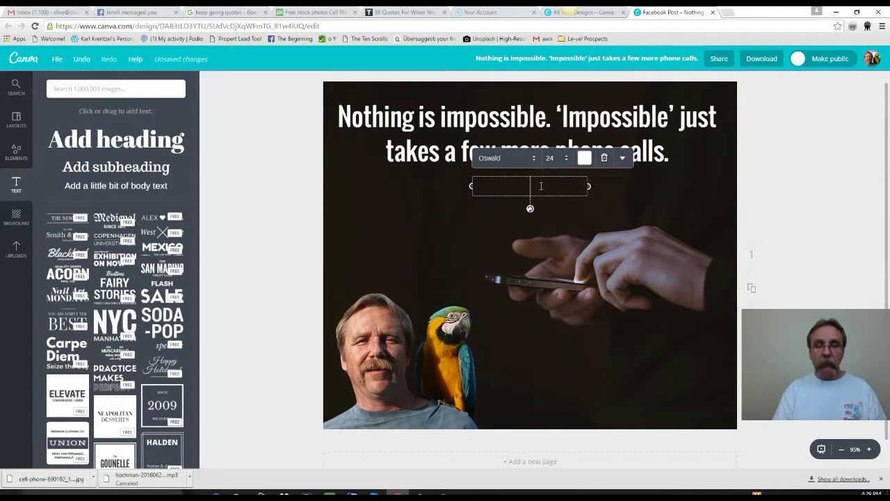
# Step: Paste 'Michael J. Fox' into the empty subheading and set it to 18 point
pyautogui.hotkey('ctrl', 'v')
pyautogui.click(566, 158)
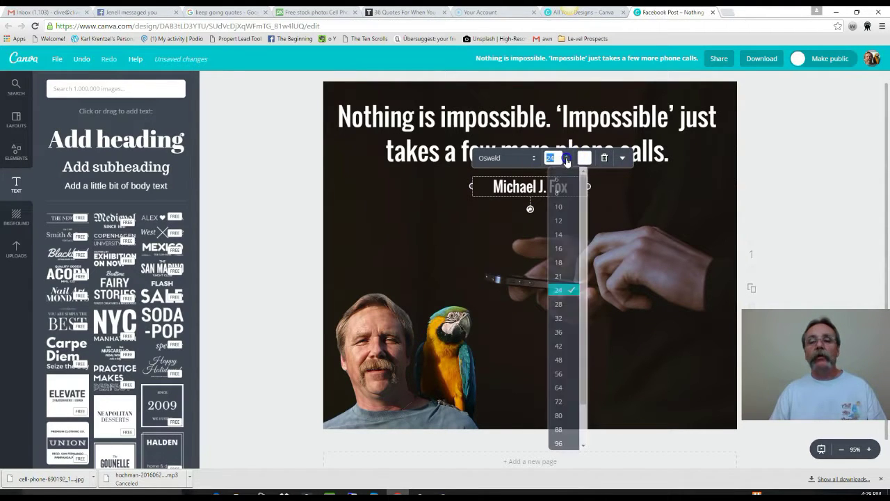
pyautogui.click(564, 261)
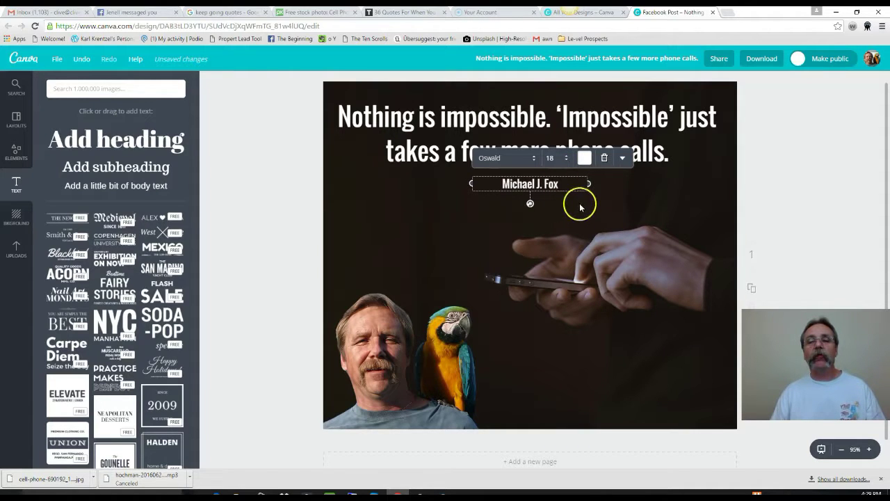
pyautogui.press('Escape')
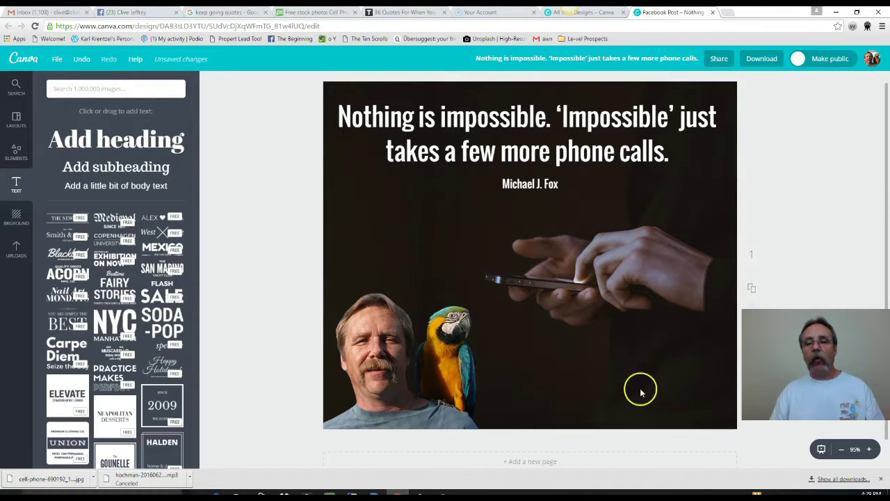
# Step: Add a new subheading in the photo's lower right corner and set its font to Oswald
pyautogui.click(114, 169)
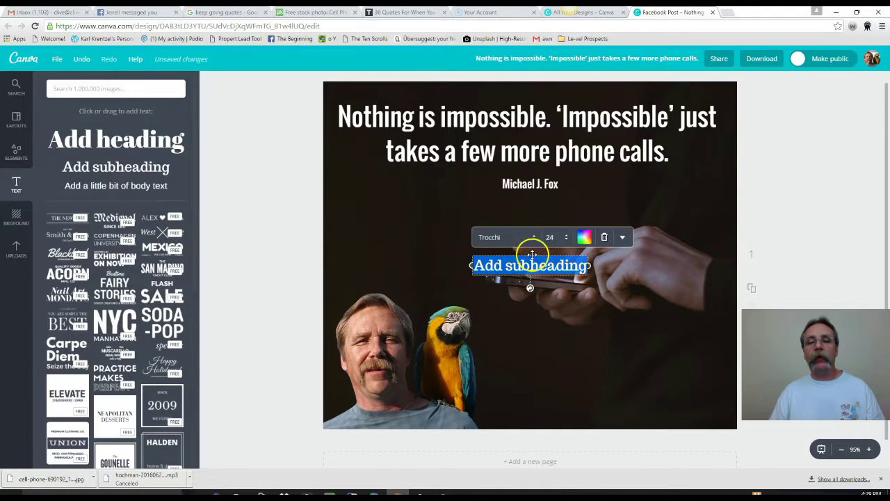
pyautogui.moveTo(533, 255); pyautogui.dragTo(628, 375)
pyautogui.click(646, 361)
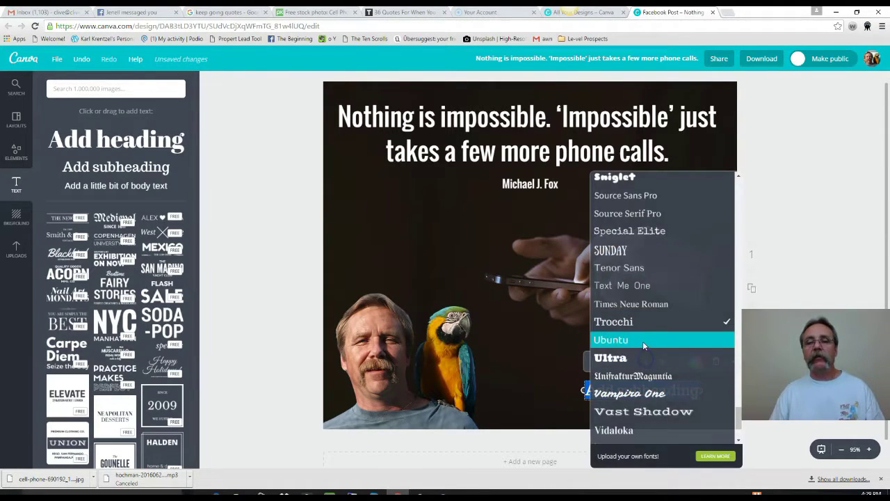
pyautogui.scroll(3, 643, 341)
pyautogui.scroll(3, 643, 339)
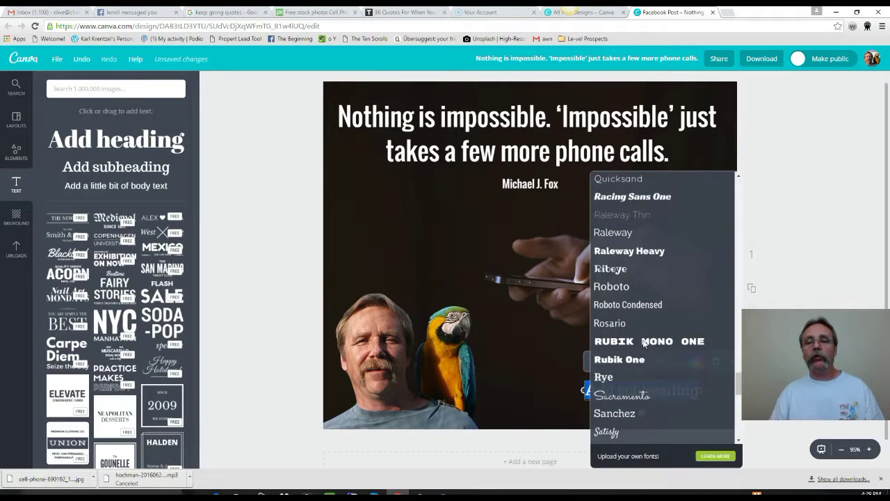
pyautogui.scroll(1, 643, 340)
pyautogui.click(647, 300)
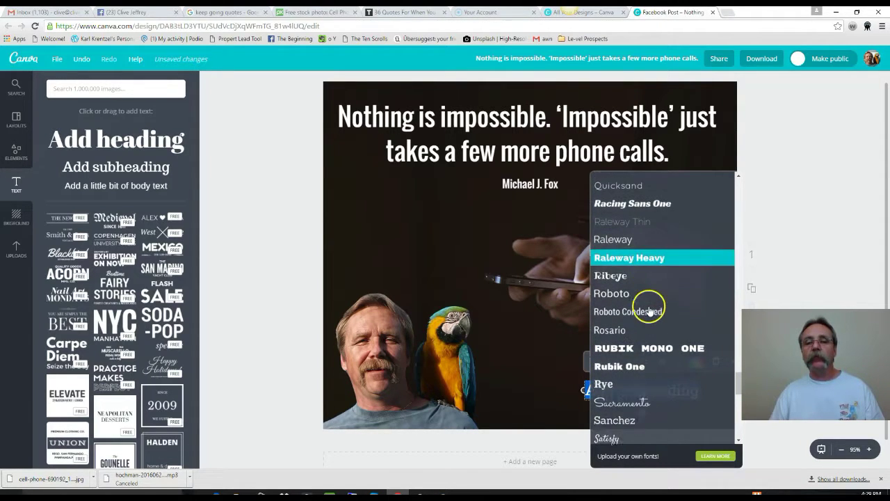
pyautogui.click(649, 311)
pyautogui.scroll(4, 649, 312)
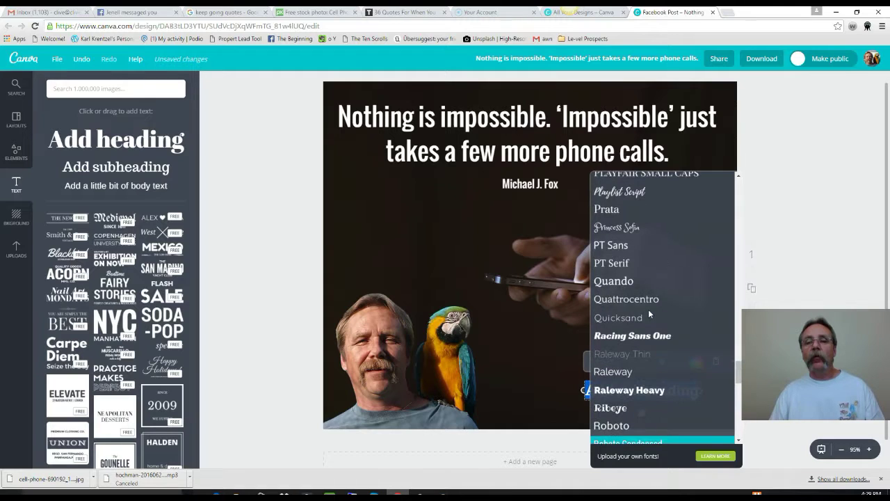
pyautogui.click(648, 300)
pyautogui.scroll(3, 649, 308)
pyautogui.scroll(3, 648, 303)
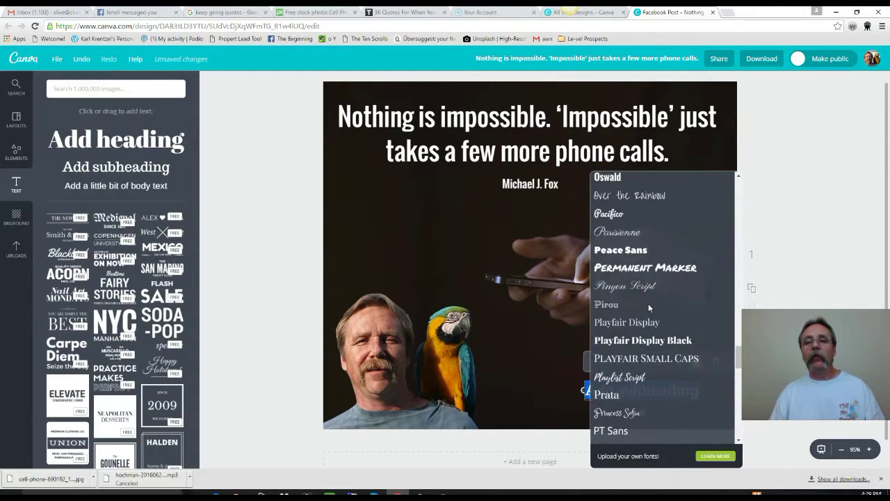
pyautogui.click(649, 302)
pyautogui.scroll(2, 649, 302)
pyautogui.click(621, 222)
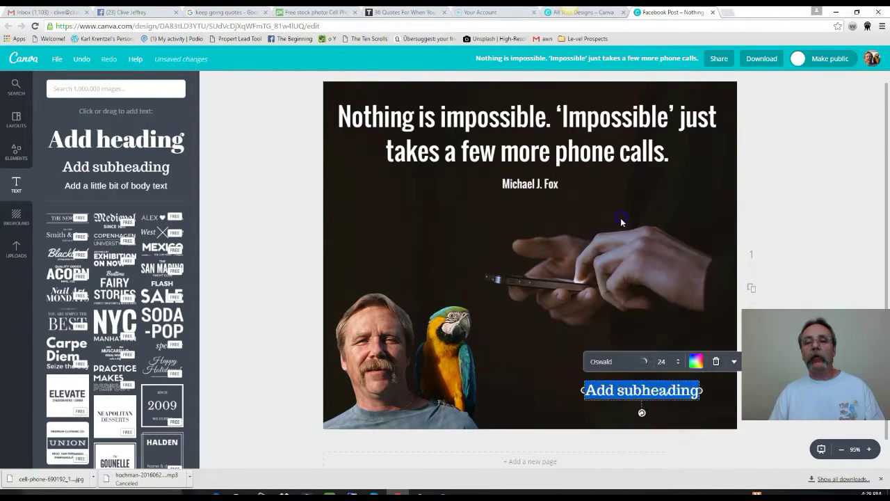
# Step: Make the new text white and clear its placeholder wording
pyautogui.press('BackSpace')
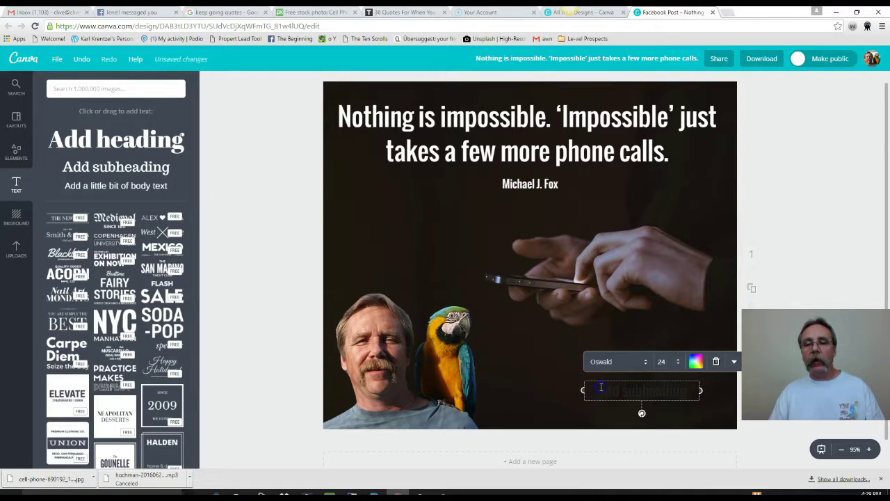
pyautogui.click(696, 361)
pyautogui.click(731, 337)
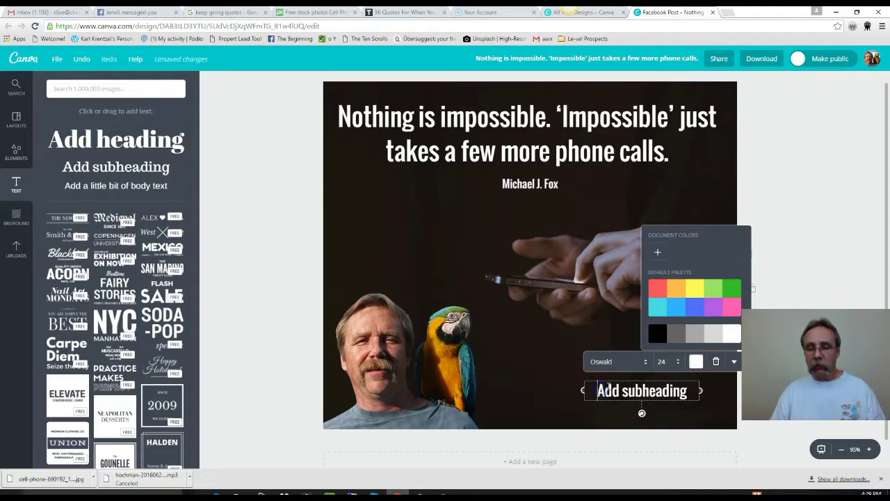
pyautogui.press('Delete')
pyautogui.press('Delete')
pyautogui.press('Delete')
pyautogui.press('Delete')
pyautogui.press('Delete')
pyautogui.press('Delete')
pyautogui.press('Delete')
pyautogui.press('Delete')
pyautogui.press('Delete')
pyautogui.press('Delete')
pyautogui.press('Delete')
pyautogui.press('Delete')
pyautogui.press('Delete')
pyautogui.press('Delete')
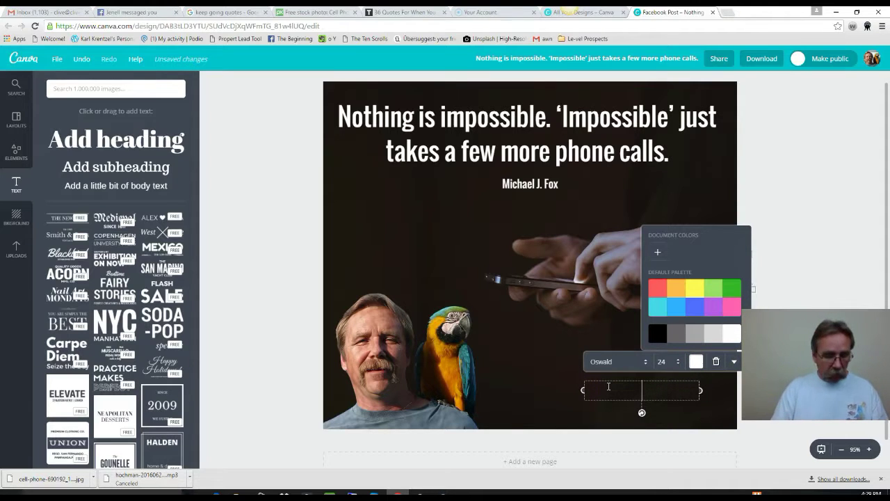
# Step: Type 'CliveJeffrey.Com', size it to 21 point, and nudge it into the corner
pyautogui.write('live')
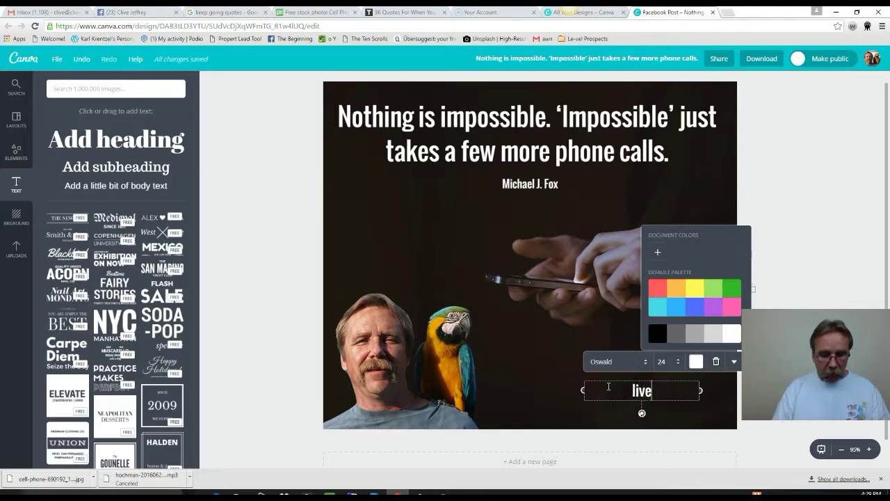
pyautogui.write('Jeffrey')
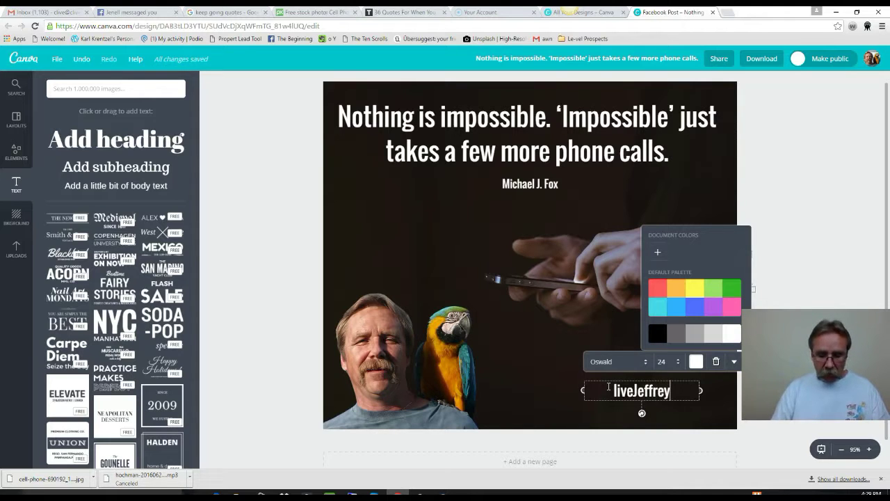
pyautogui.write('.Com')
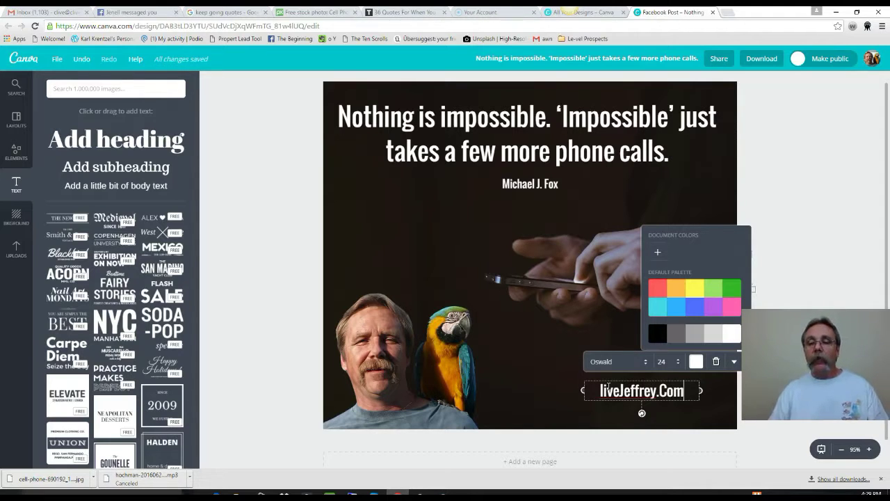
pyautogui.click(601, 390)
pyautogui.write('C')
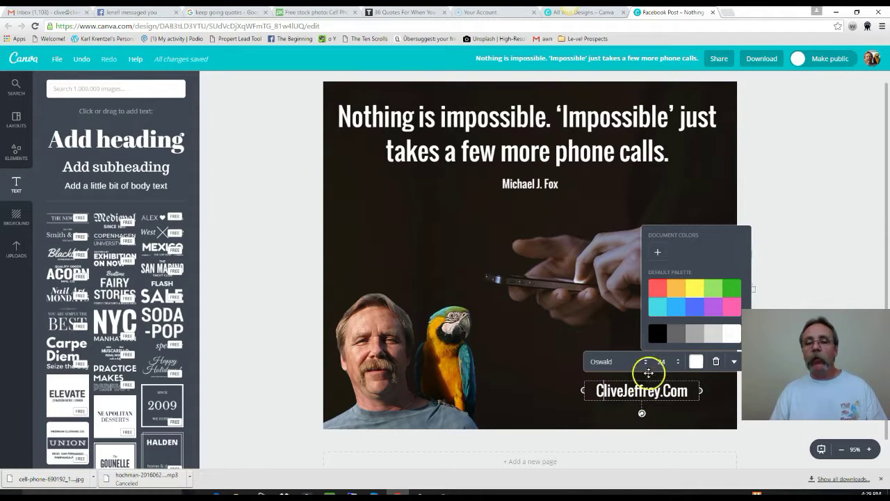
pyautogui.click(678, 362)
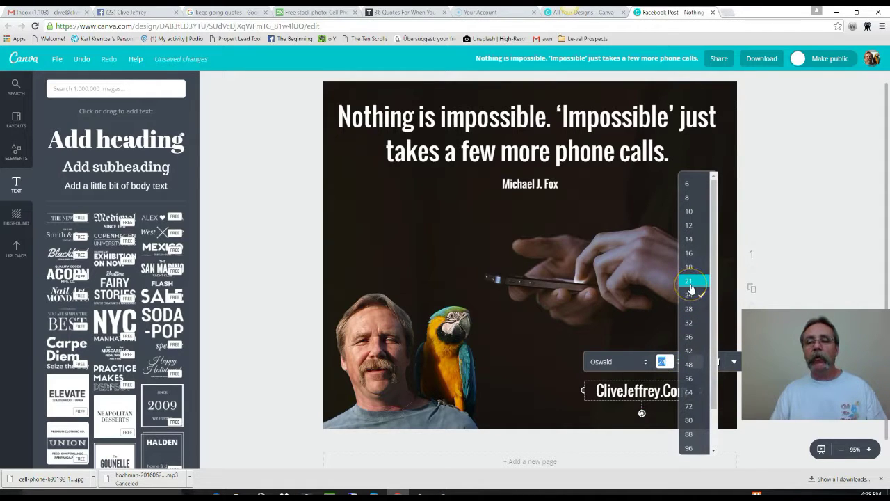
pyautogui.click(691, 285)
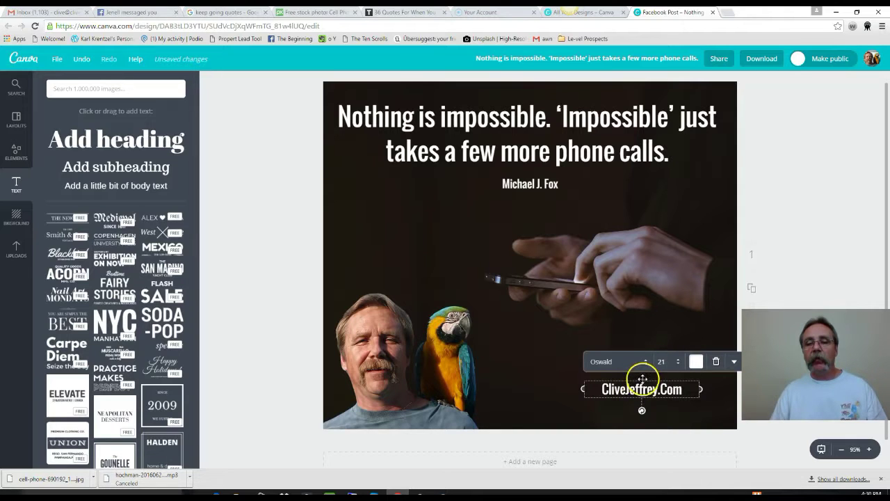
pyautogui.moveTo(642, 381); pyautogui.dragTo(649, 392)
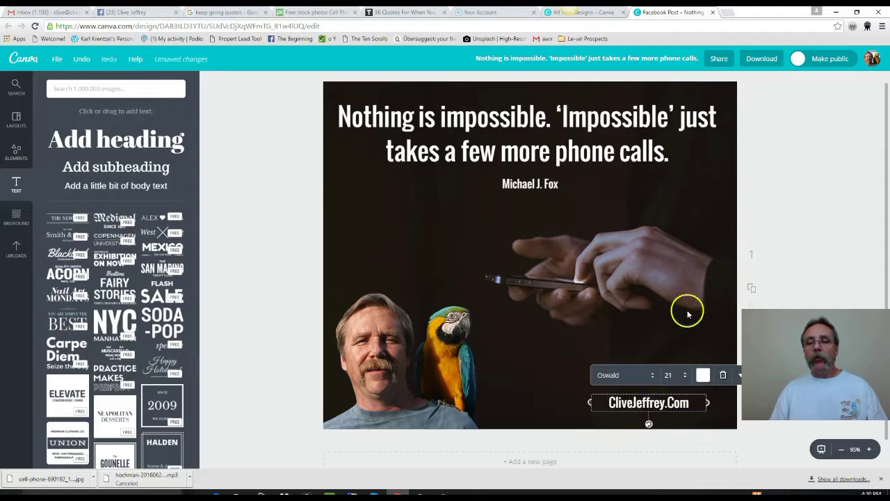
pyautogui.click(267, 271)
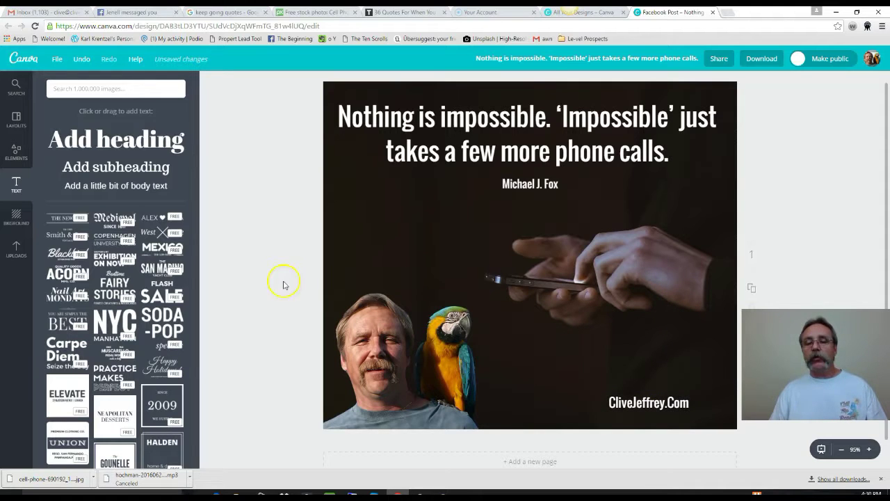